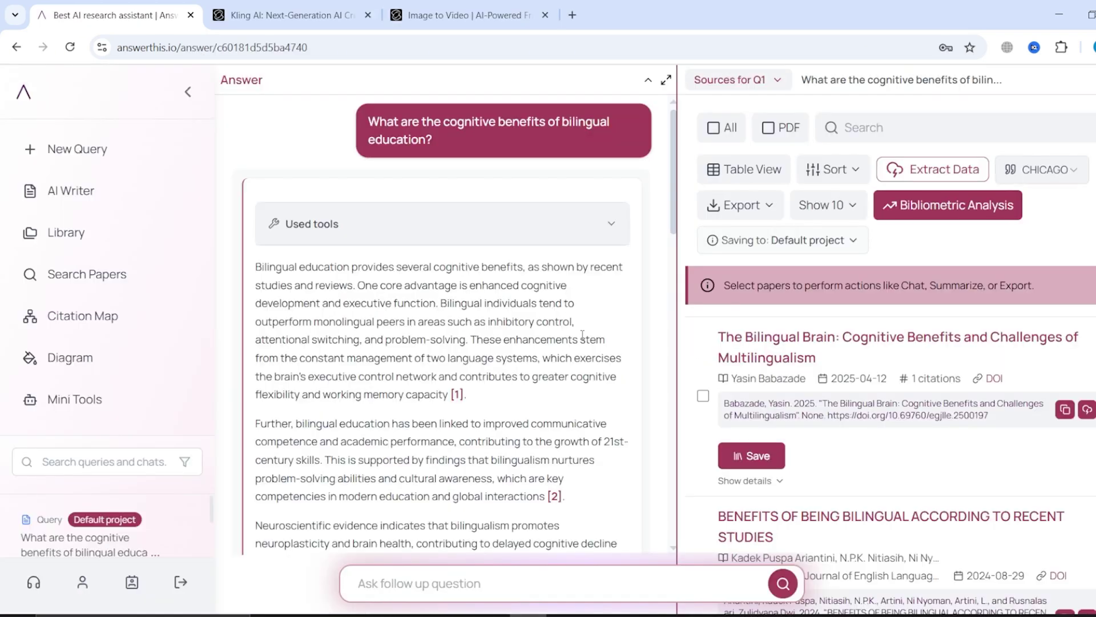
Step: Look over the bilingual education answer, the AnswerThis home page and the custom bibliometric analysis charts
scroll(581, 332, down, 1)
scroll(588, 333, up, 2)
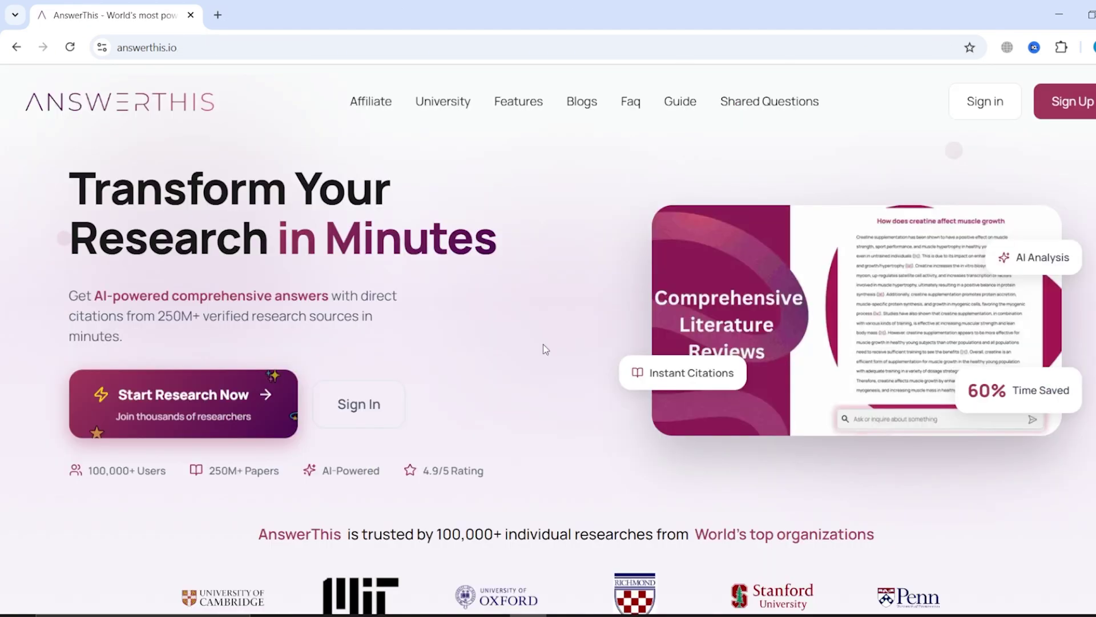
scroll(543, 344, down, 6)
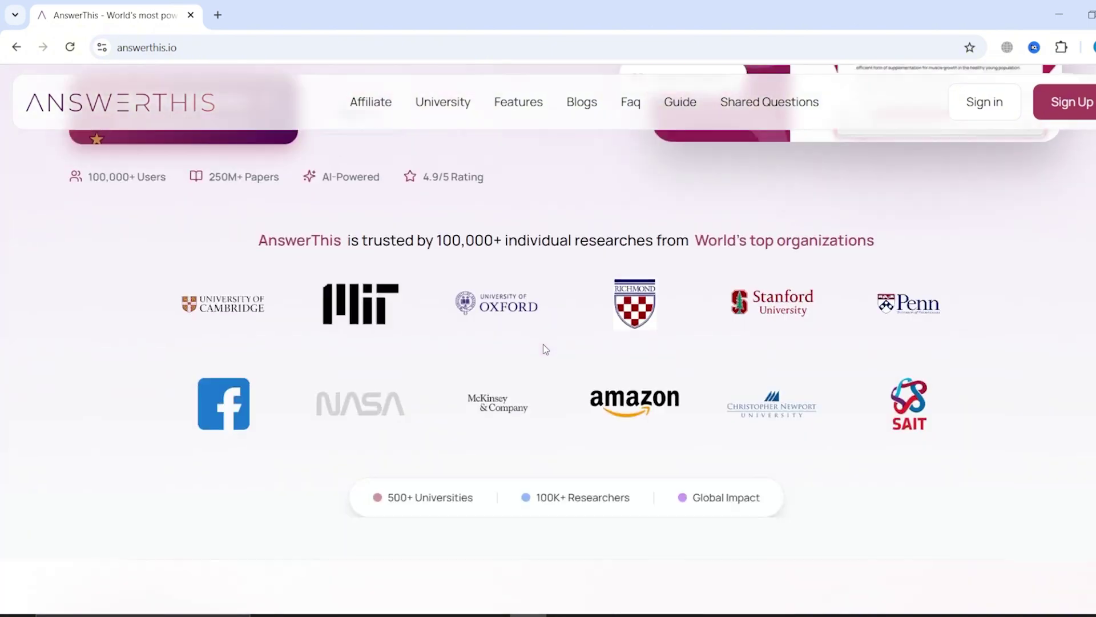
scroll(546, 349, up, 2)
scroll(545, 348, down, 8)
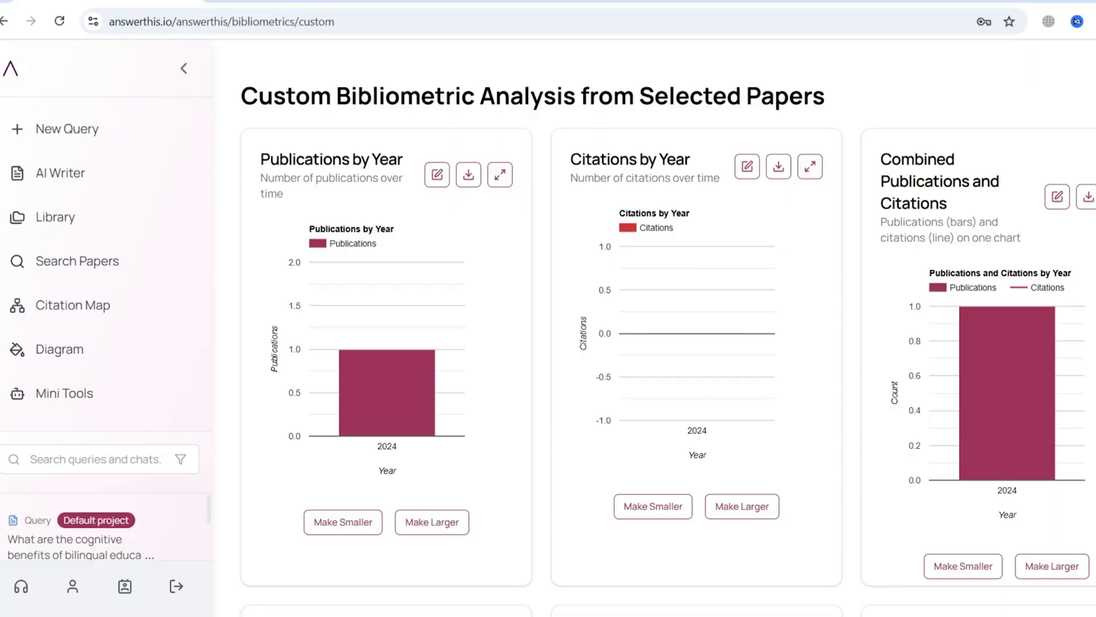
scroll(668, 337, down, 8)
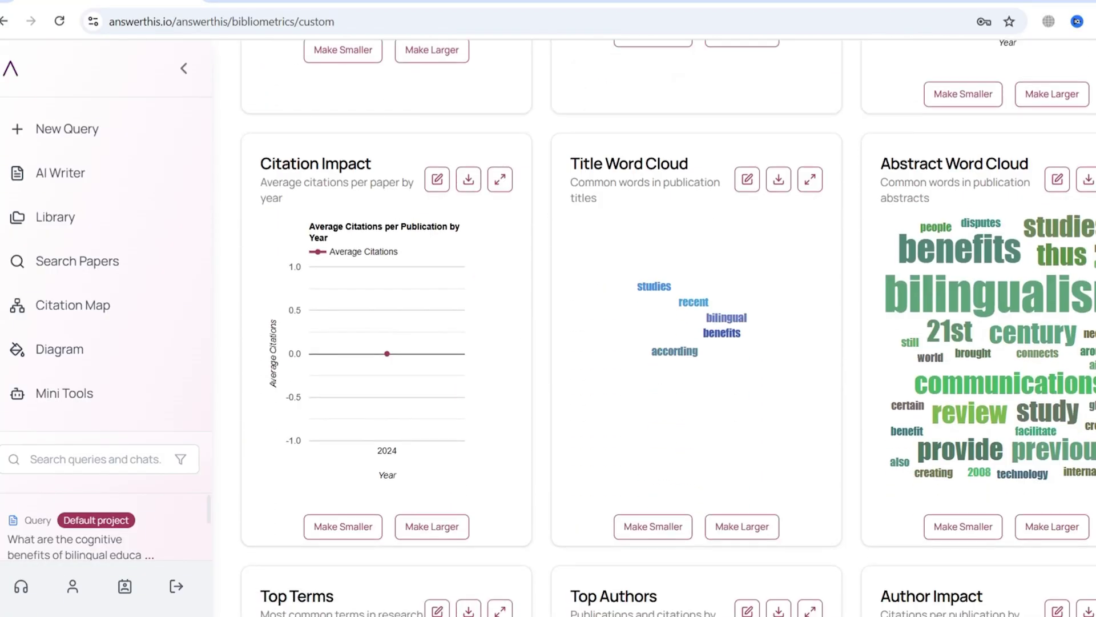
scroll(668, 328, down, 7)
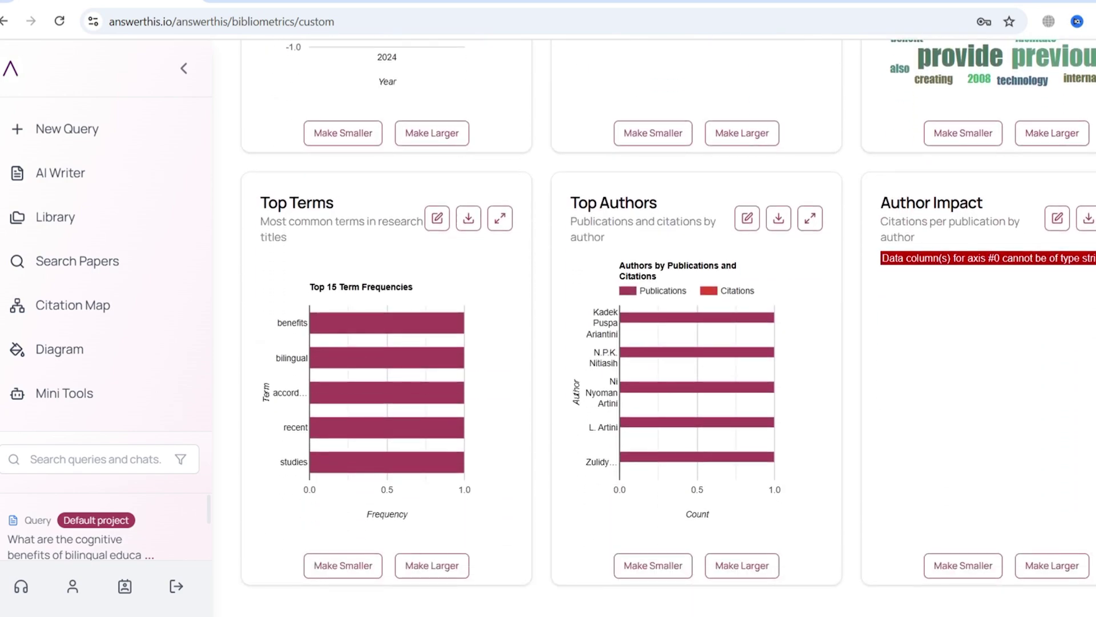
scroll(667, 313, down, 1)
scroll(668, 328, up, 15)
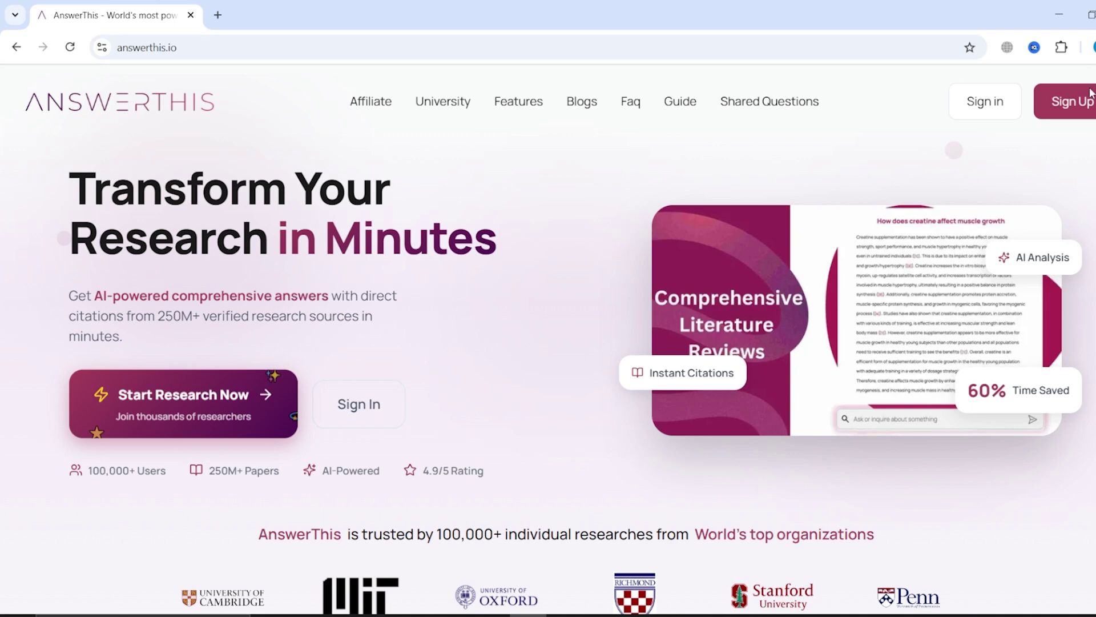
Step: Open the account sign-up form and go through its name and email address fields
click(1084, 110)
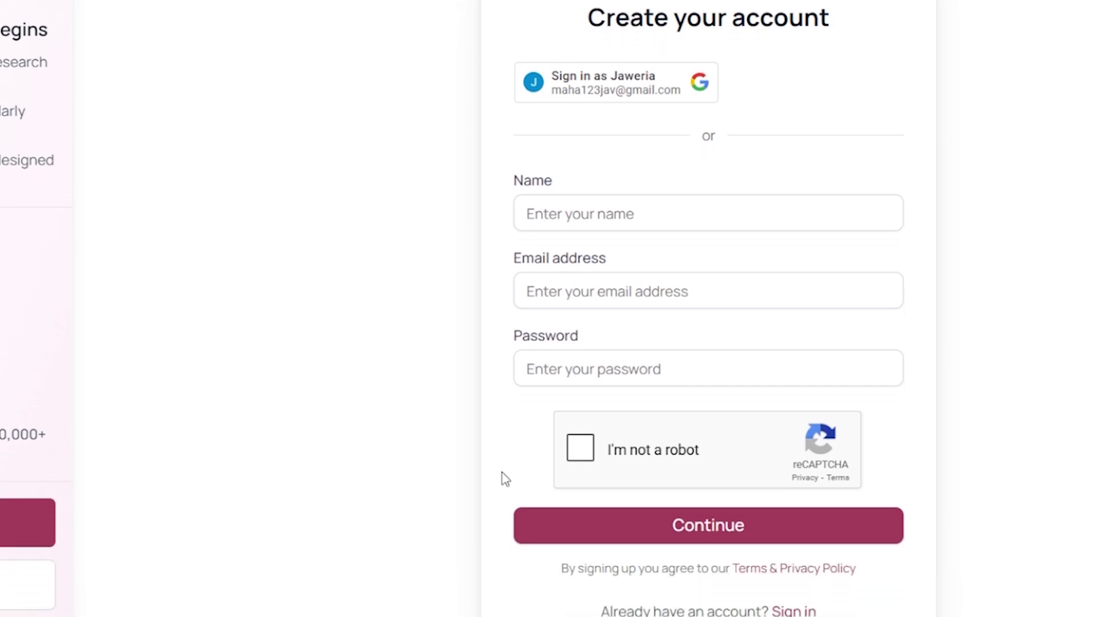
click(592, 216)
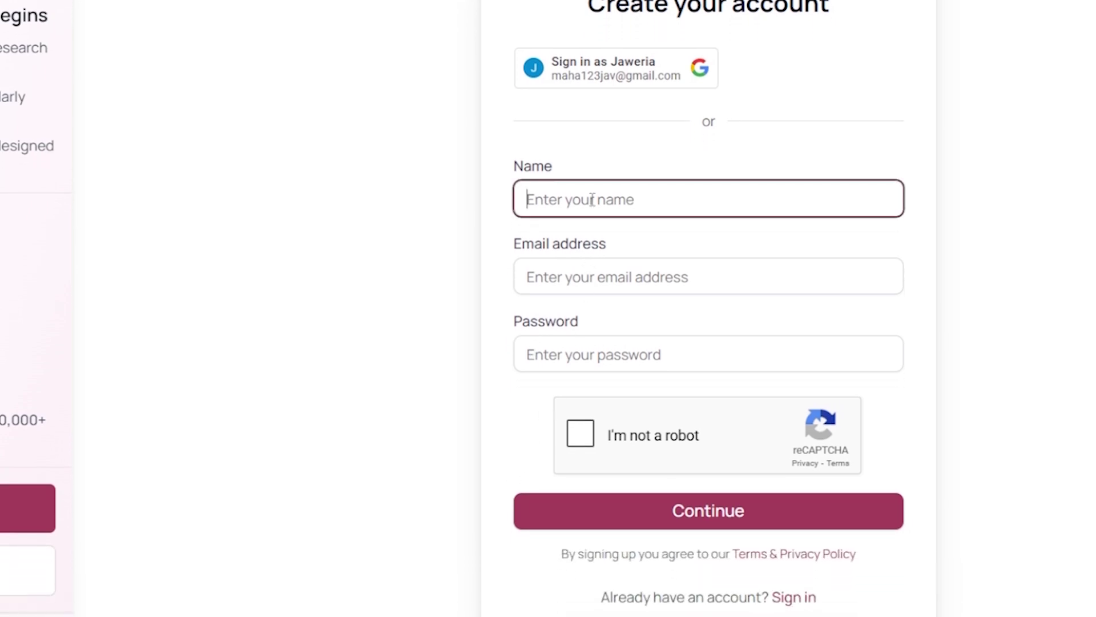
click(592, 288)
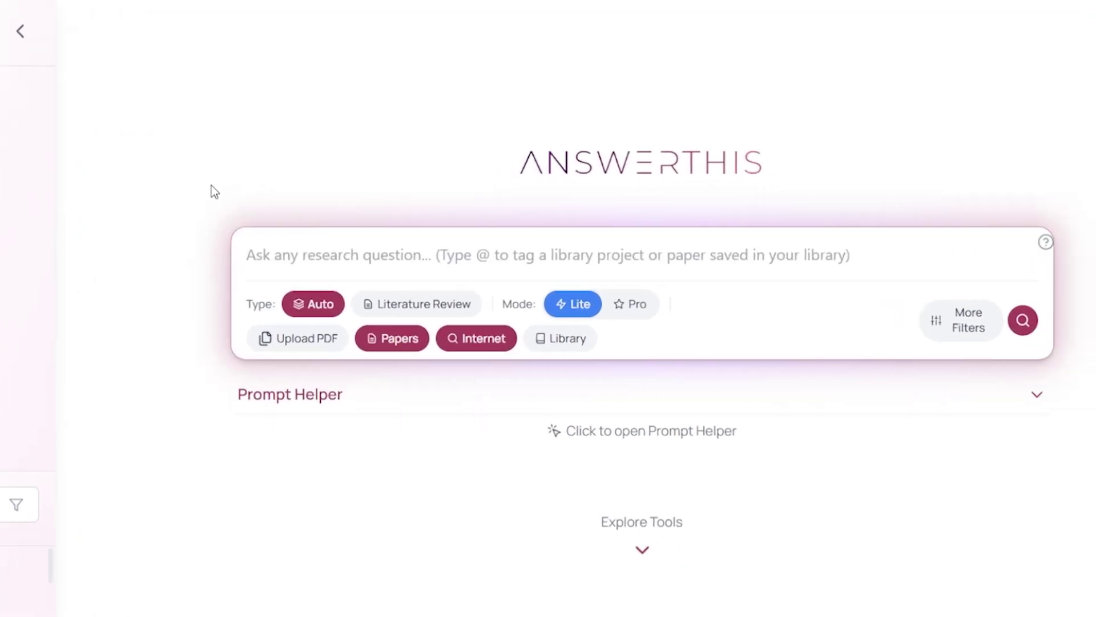
Step: Submit the research question "What are the cognitive benefits of bilingual education?" with type Auto and mode Lite
click(292, 254)
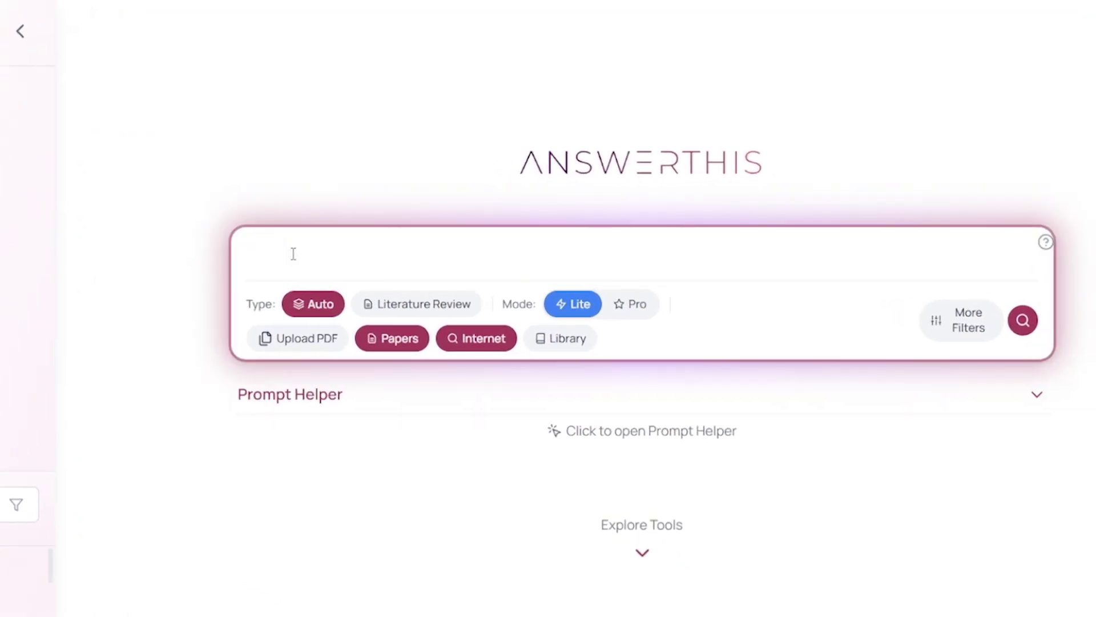
text(What are the cognitive benefits of bilingual education?)
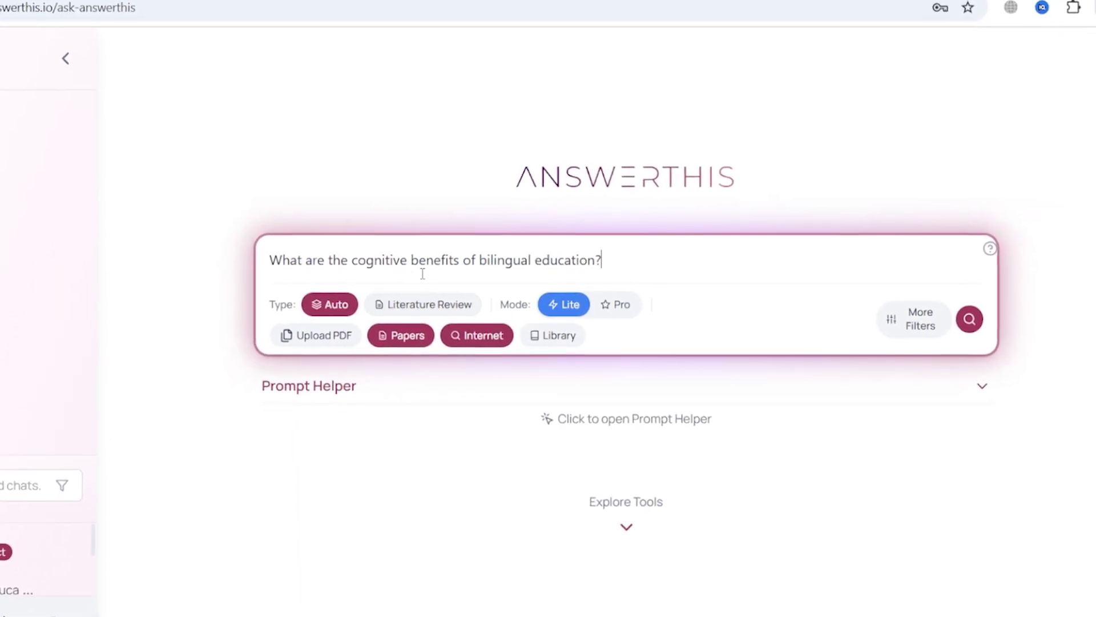
key(Return)
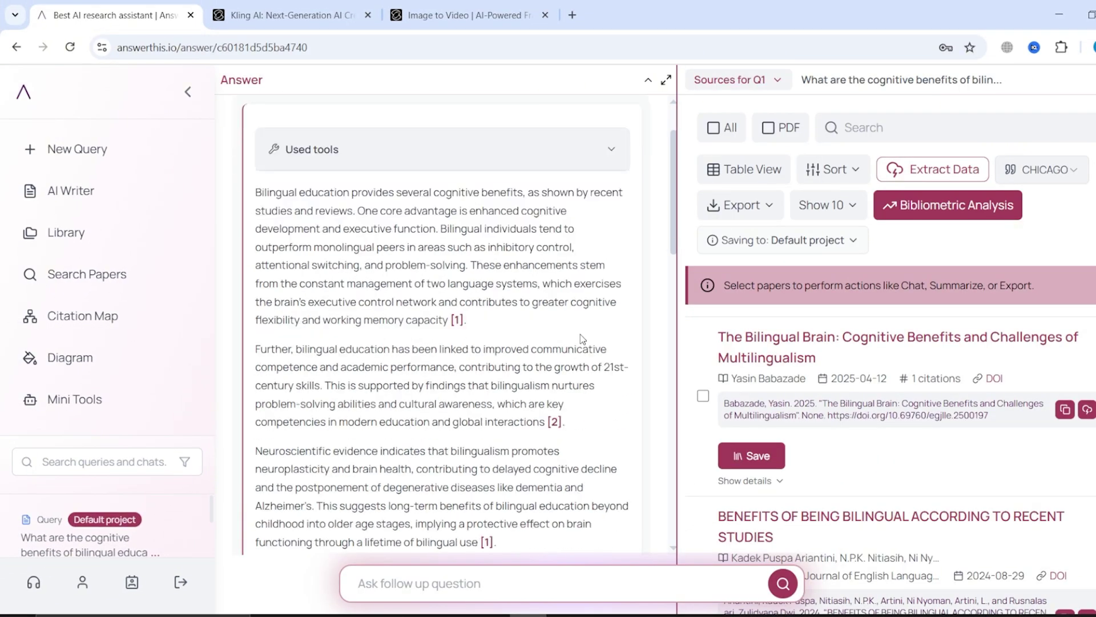
Step: Read through the generated answer and select the source paper "Benefits of Being Bilingual According to Recent Studies"
scroll(598, 324, down, 20)
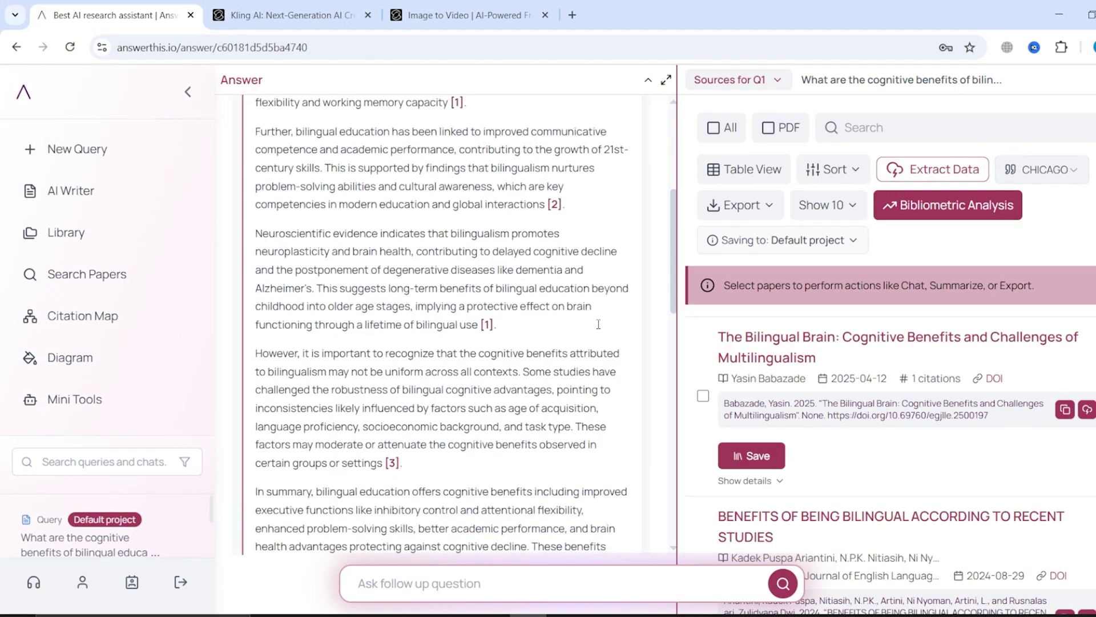
scroll(608, 317, up, 15)
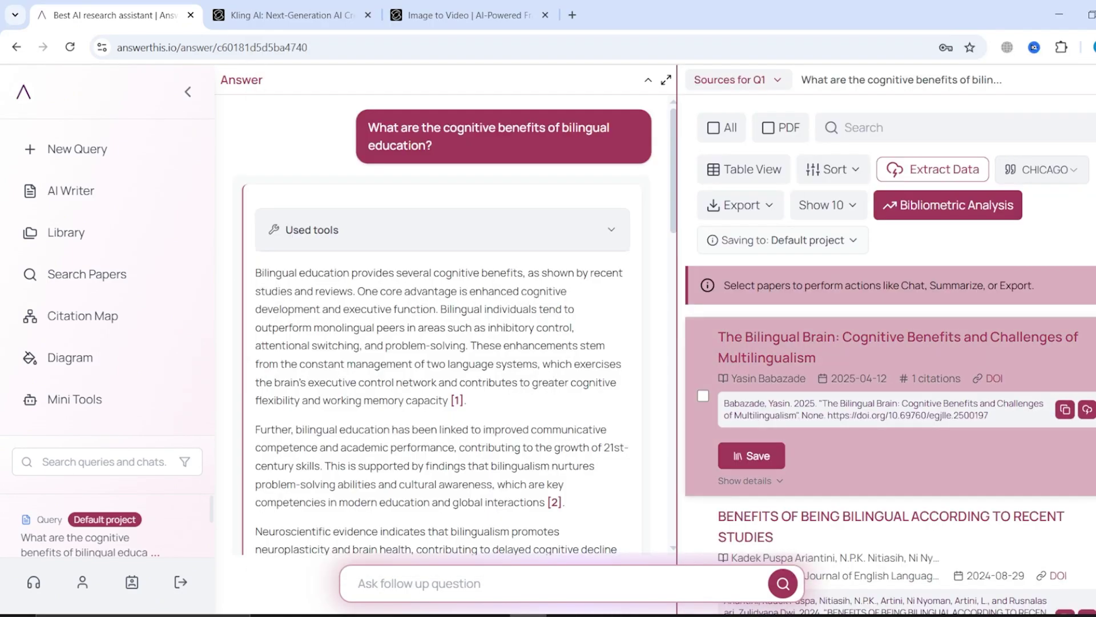
scroll(891, 354, down, 3)
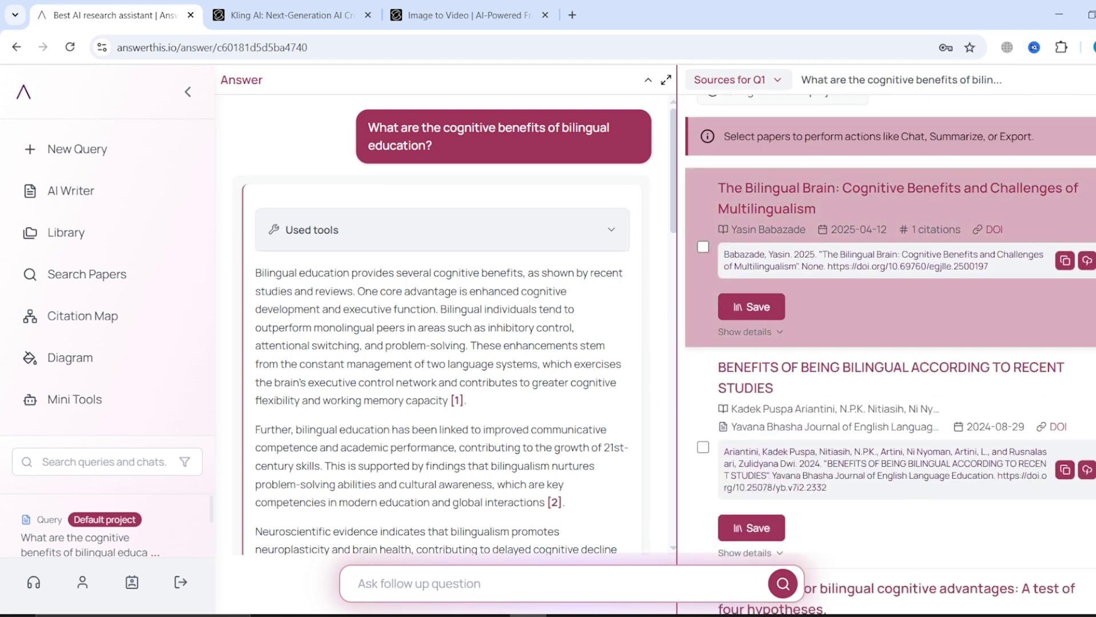
click(703, 447)
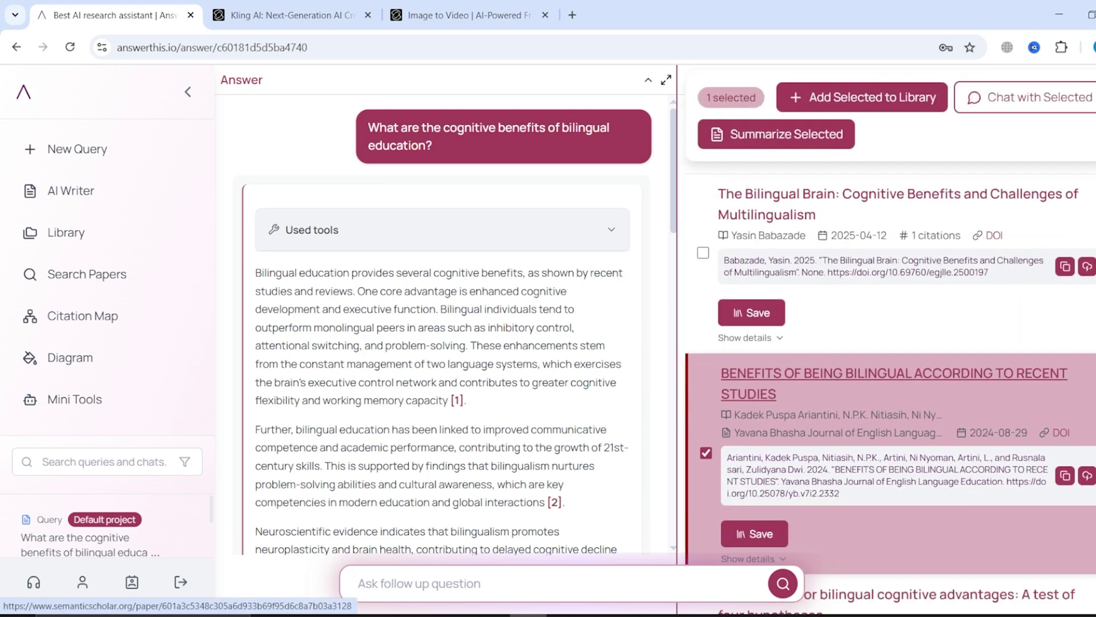
Step: Add a Key Findings data column to the source papers and run a bibliometric analysis on the selected paper
scroll(751, 366, down, 3)
scroll(891, 354, up, 5)
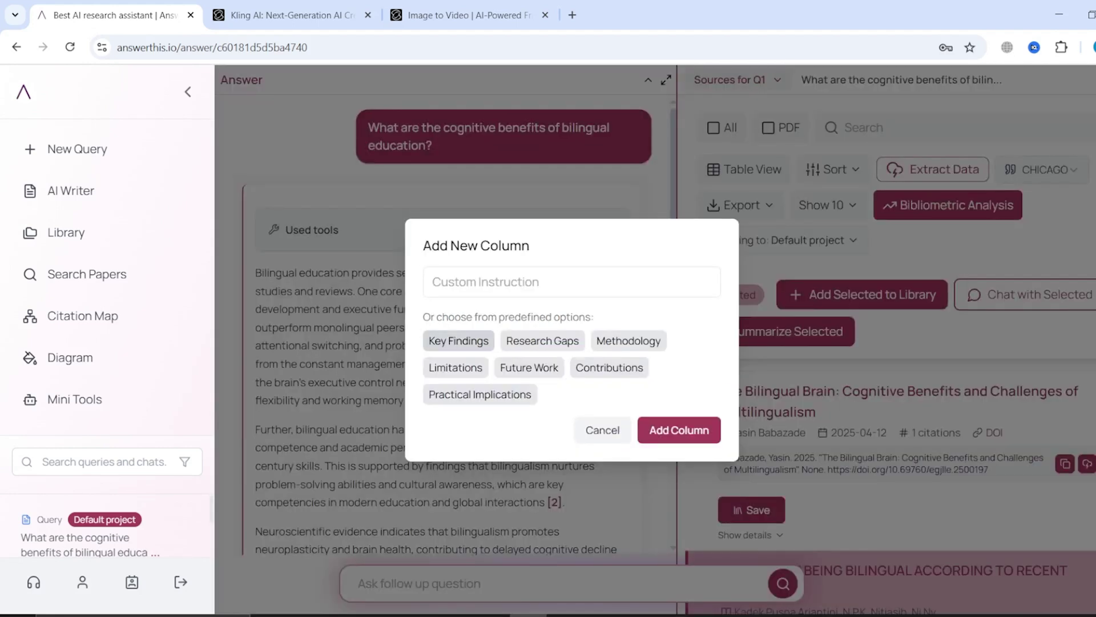
click(458, 341)
click(679, 429)
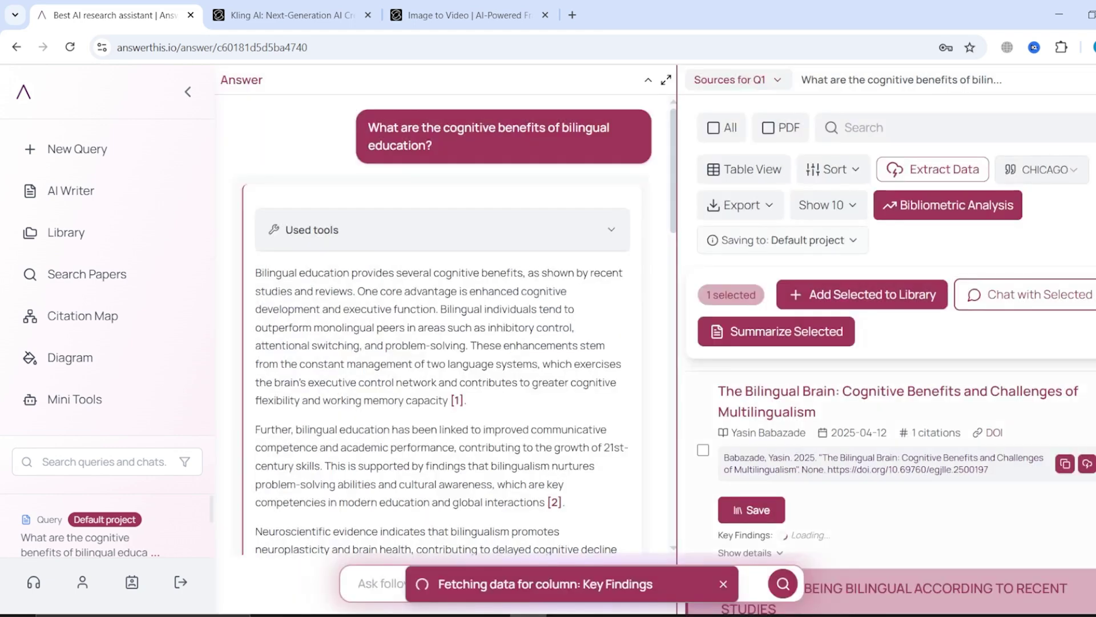
click(948, 205)
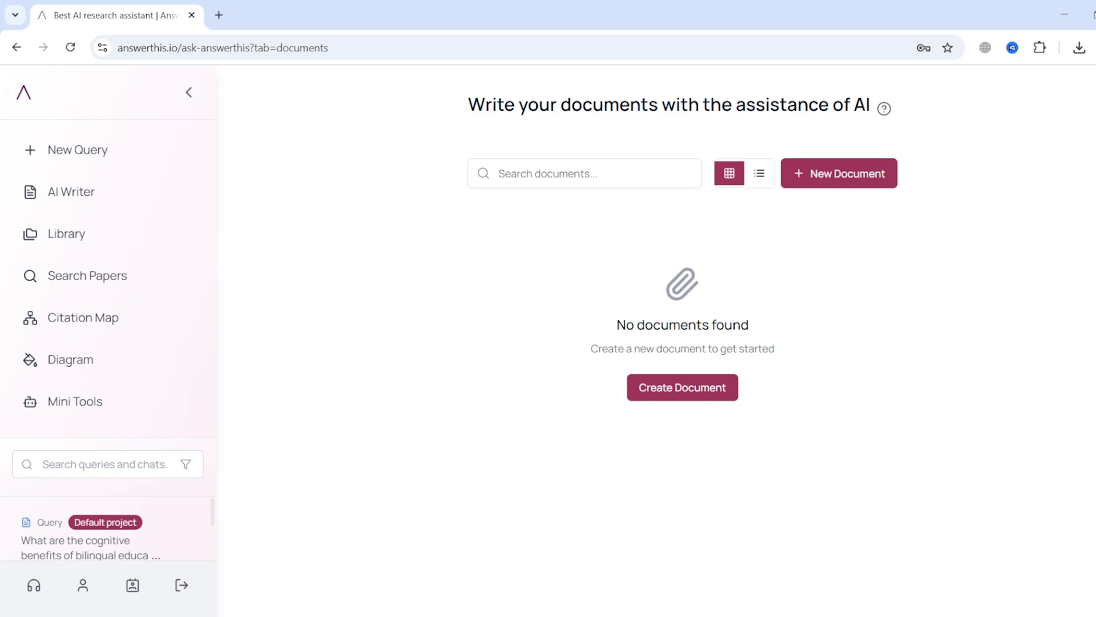
Step: Create a document titled "What are the cognitive benefits of bilingual education?" with the description "clear, summarized answer"
click(682, 387)
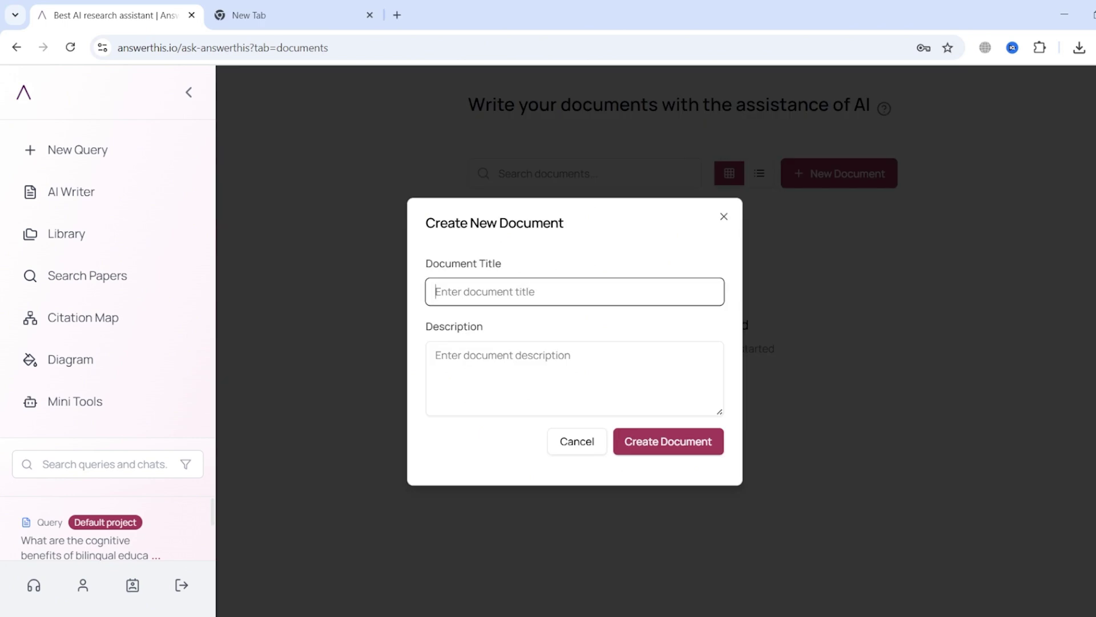
text(What are the cognitive benefits of bilingual education?)
key(Tab)
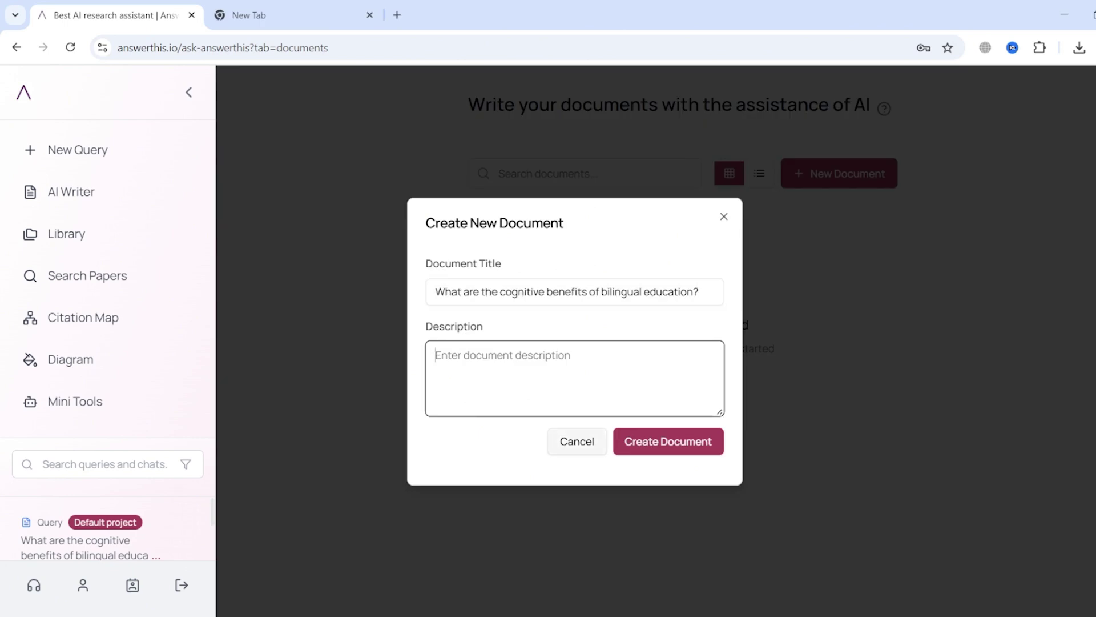
text(clear, summarized answer)
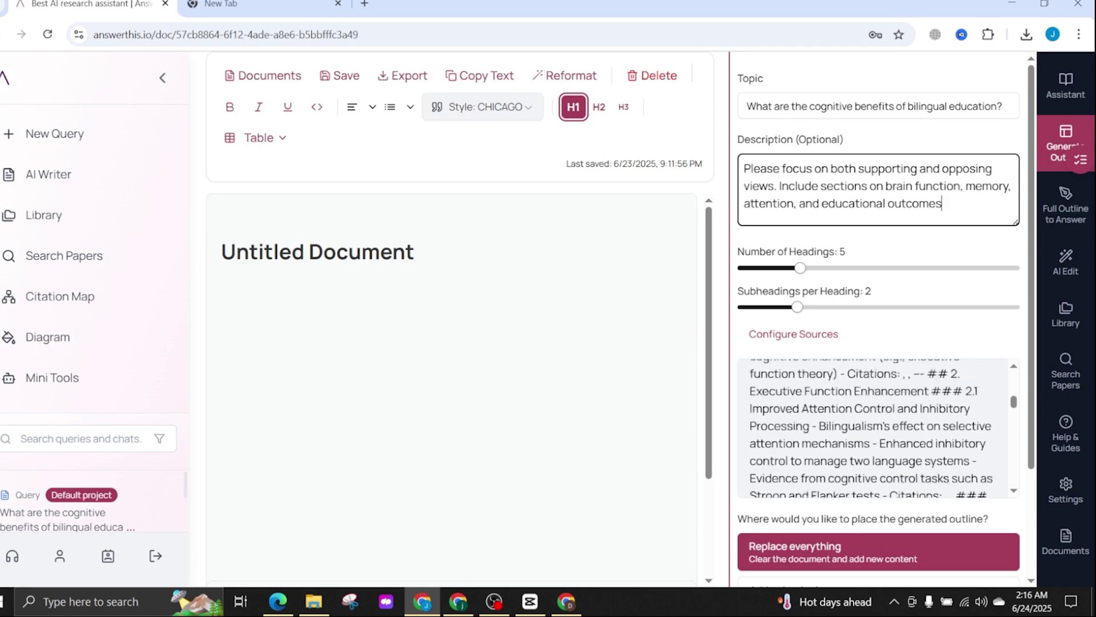
Step: Replace the Untitled Document heading with the outline's "Introduction to Bilingual Education and Cognition" text, correcting its first word to "introduction"
drag(885, 414, 929, 432)
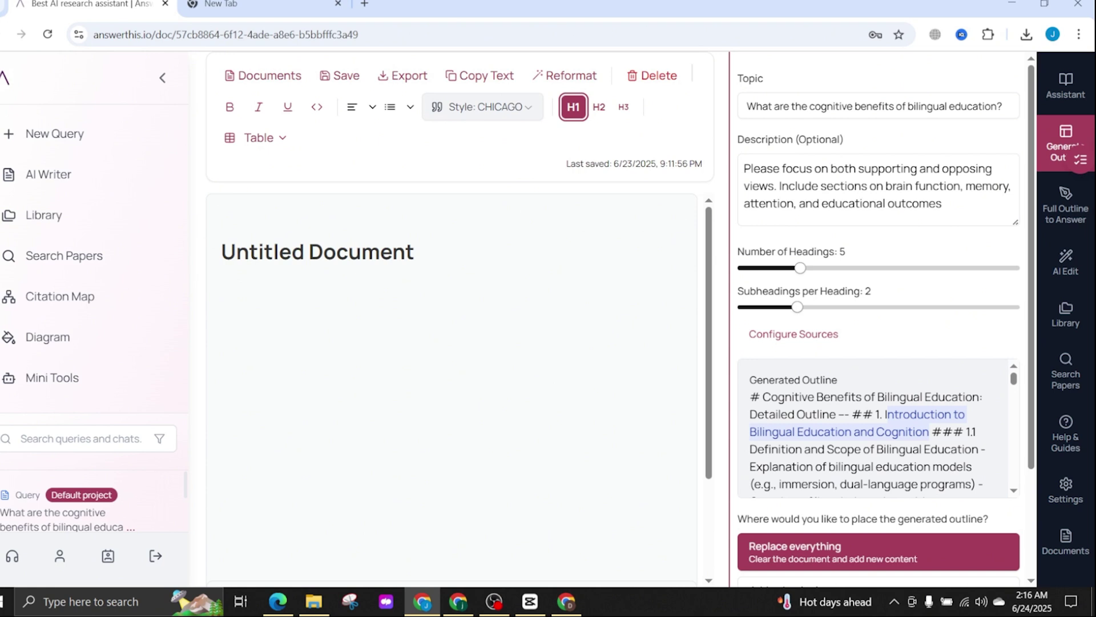
key(ctrl+c)
click(308, 252)
drag(414, 252, 221, 252)
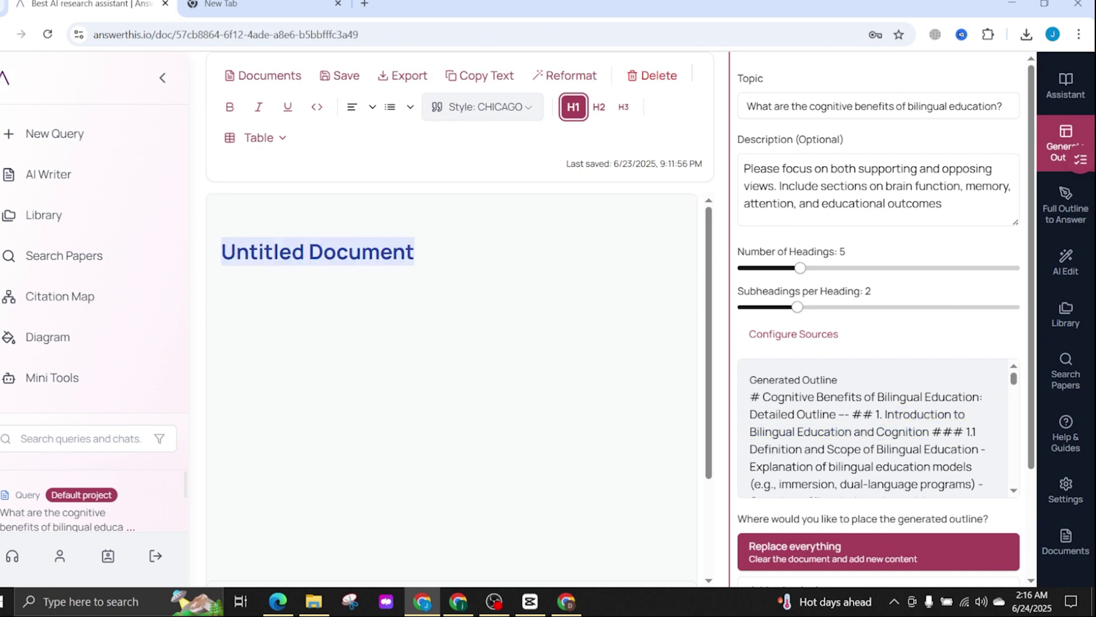
key(ctrl+v)
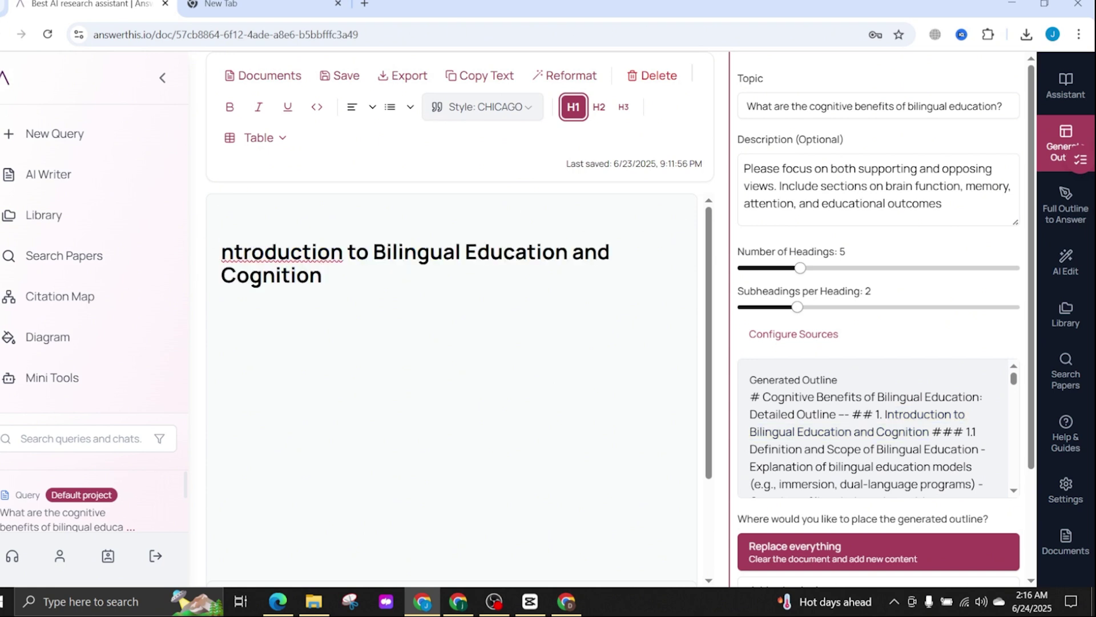
right_click(229, 253)
click(251, 260)
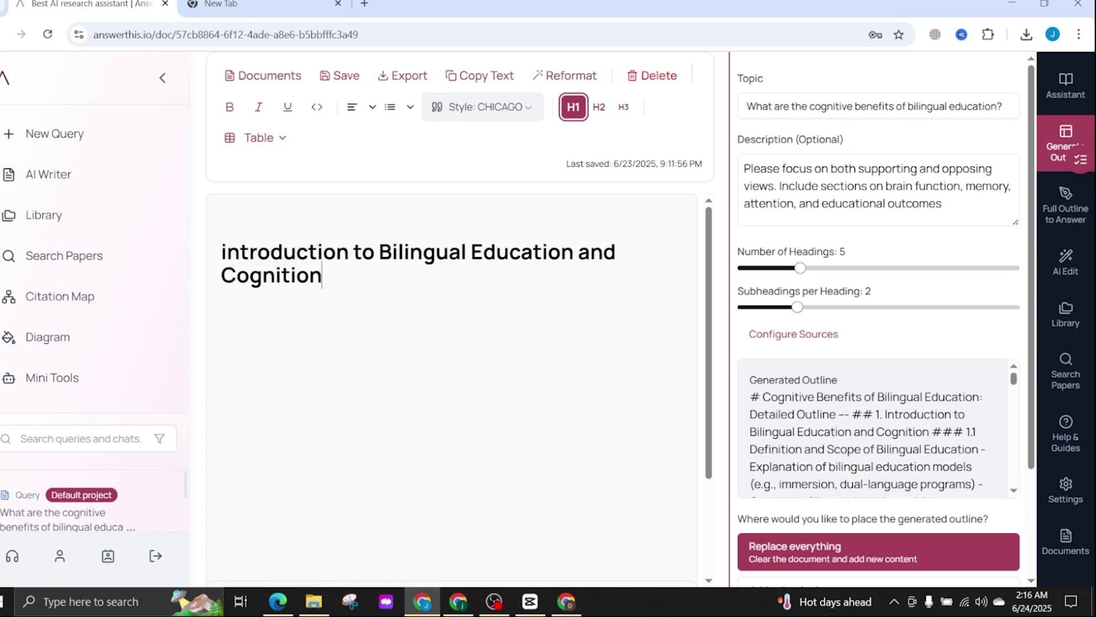
Step: Request an answer from the full outline and apply the generated outline, replacing everything in the document
click(1066, 208)
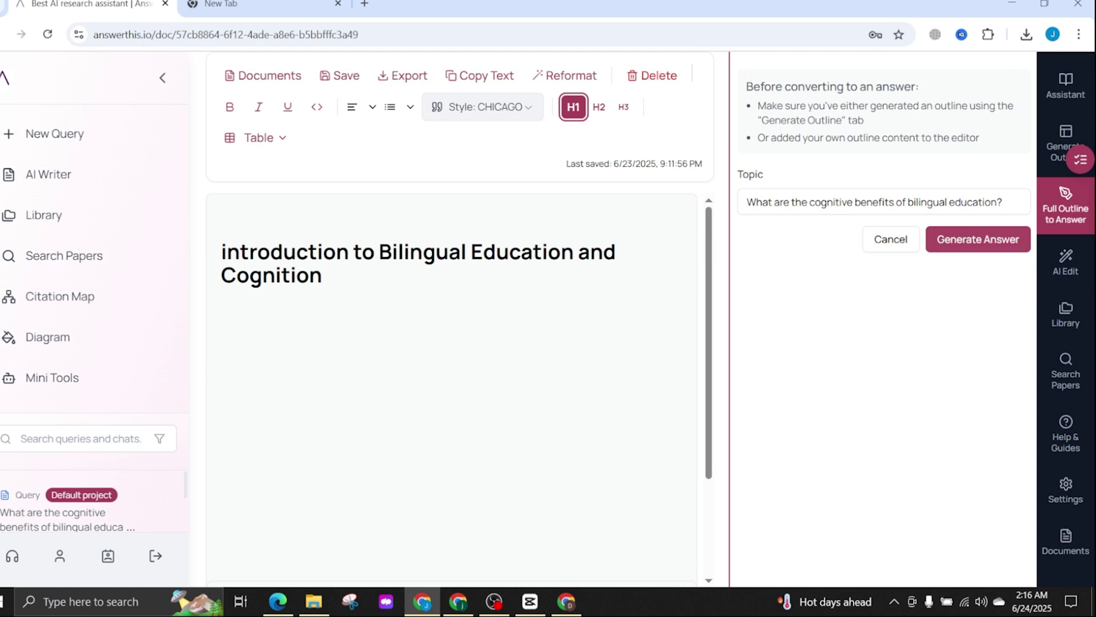
click(978, 240)
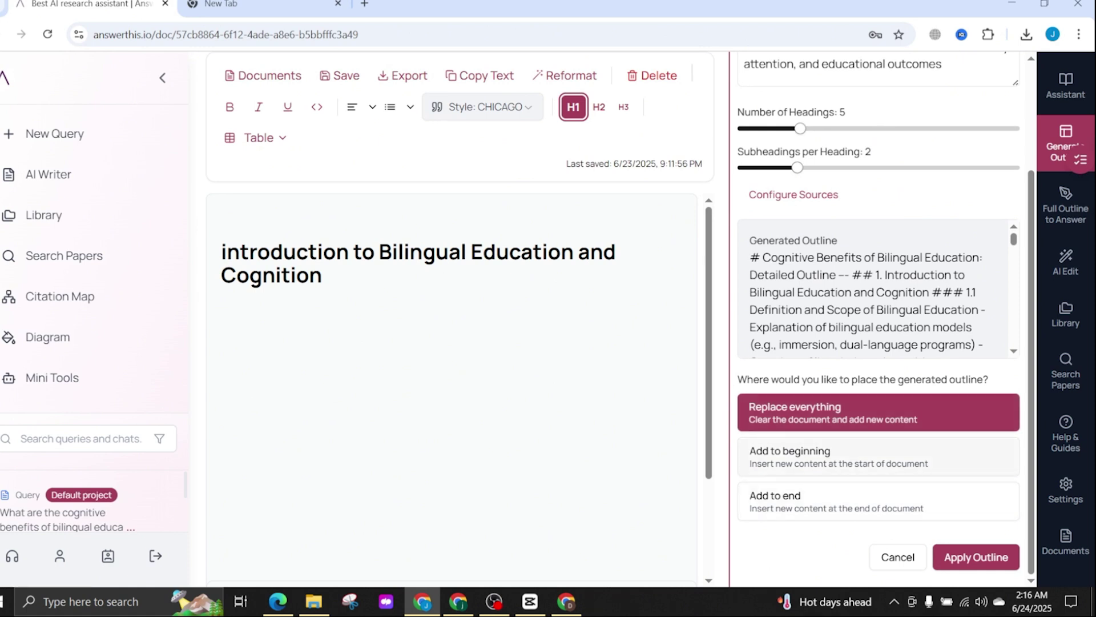
click(976, 556)
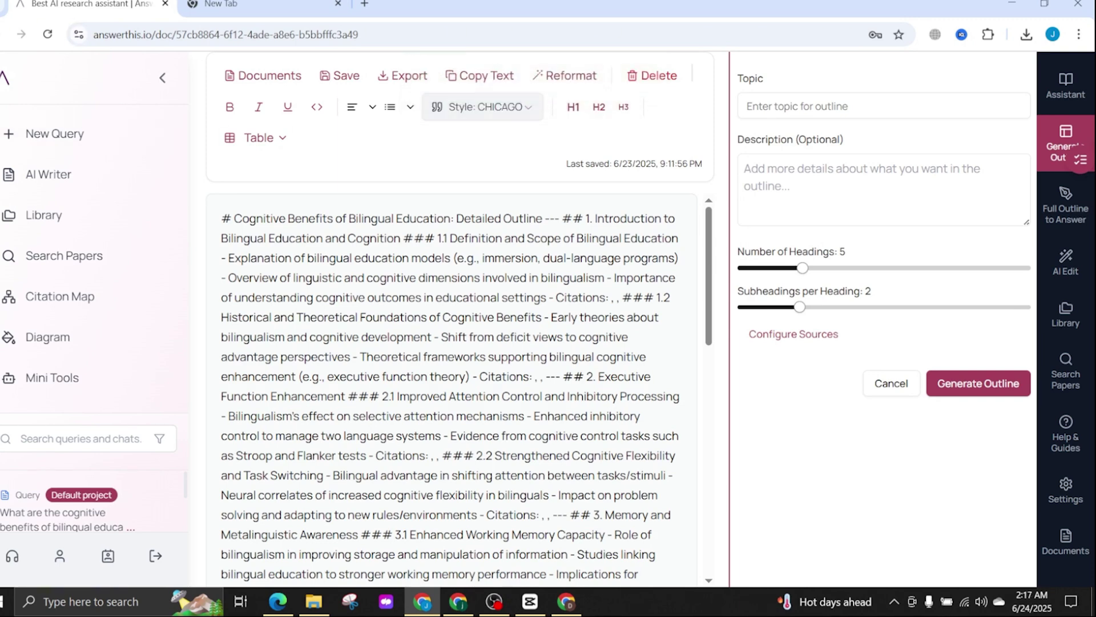
Step: Select the whole outline text for a custom AI prompt and browse the papers in the Default project library
drag(592, 218, 816, 599)
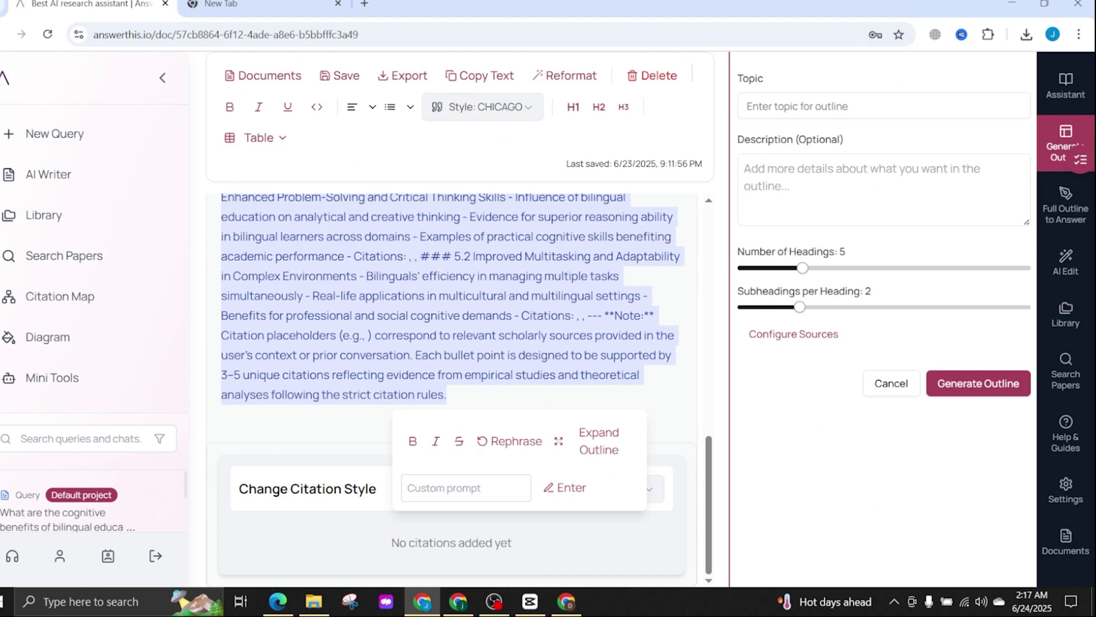
click(466, 488)
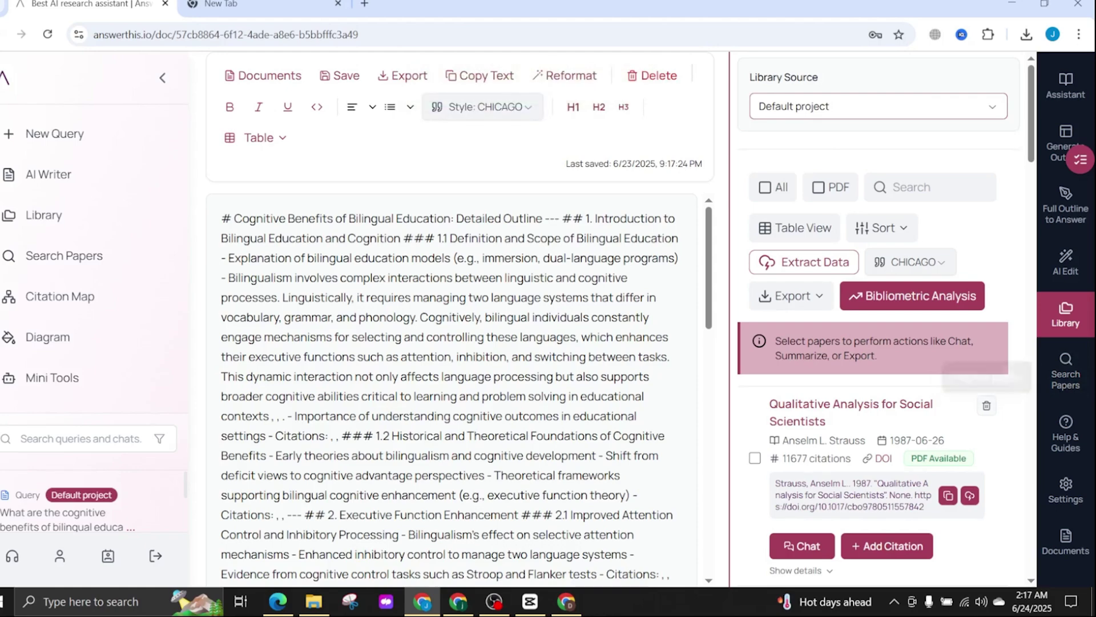
scroll(874, 320, down, 9)
scroll(874, 320, down, 10)
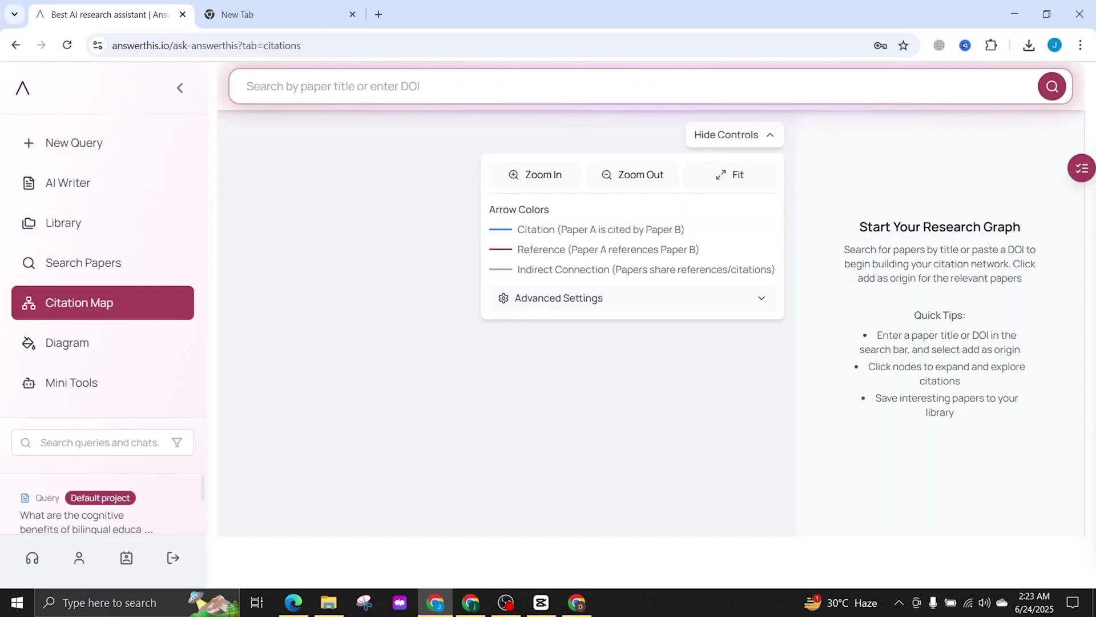
Step: Search the citation map for "introduction to Bilingual Education and Cognition" and set "Simultaneous Bilingual Child: A Language Acquisition Study" as the origin
click(248, 87)
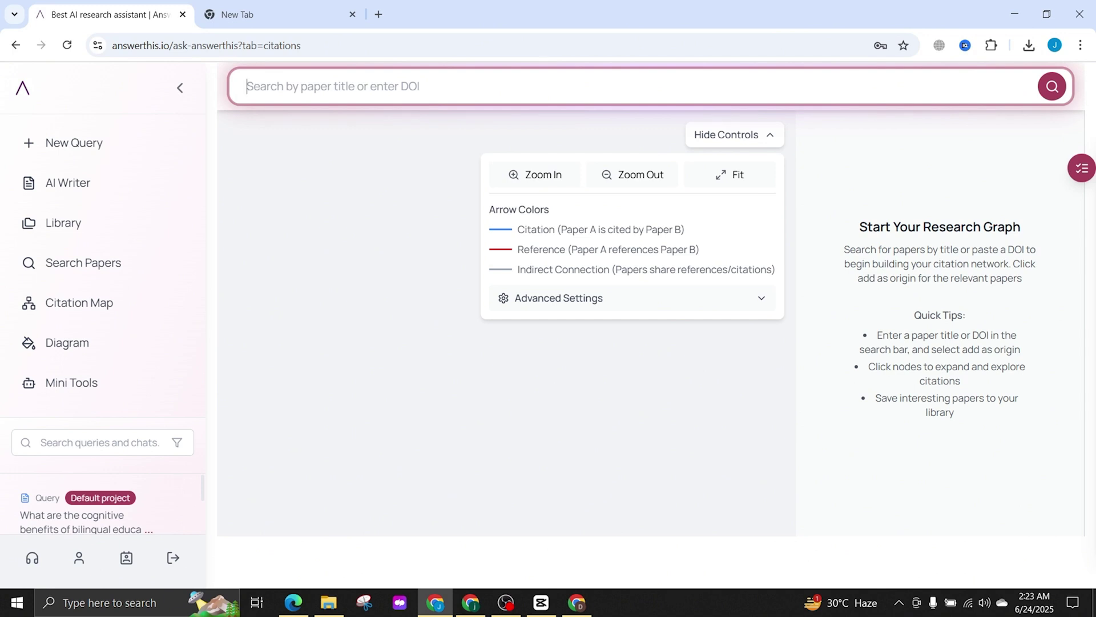
key(ctrl+v)
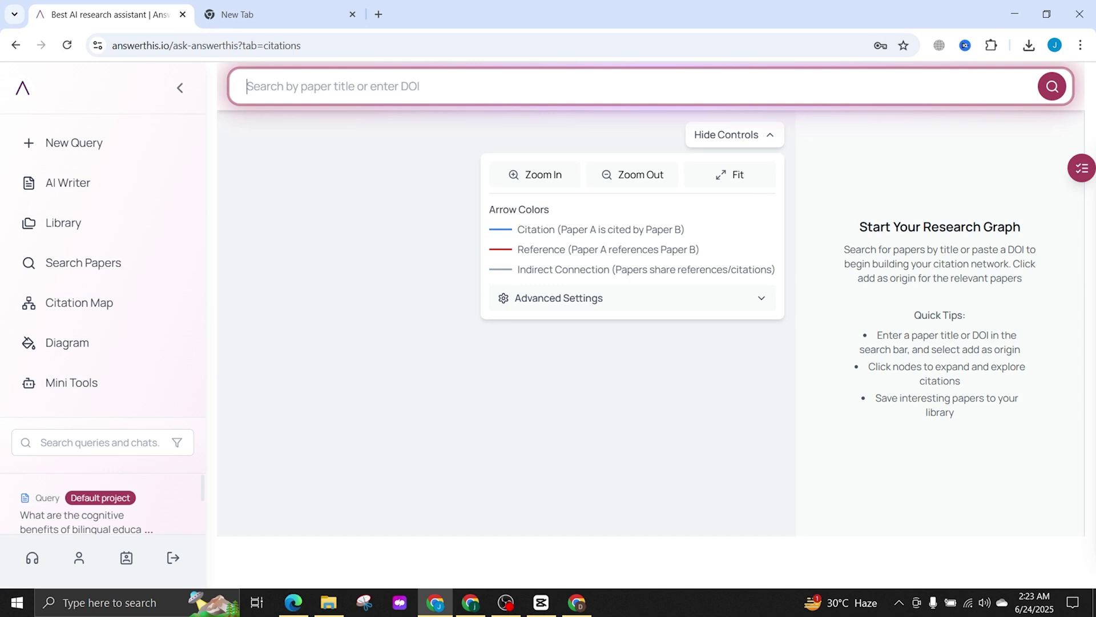
key(ctrl+v)
right_click(297, 86)
click(320, 118)
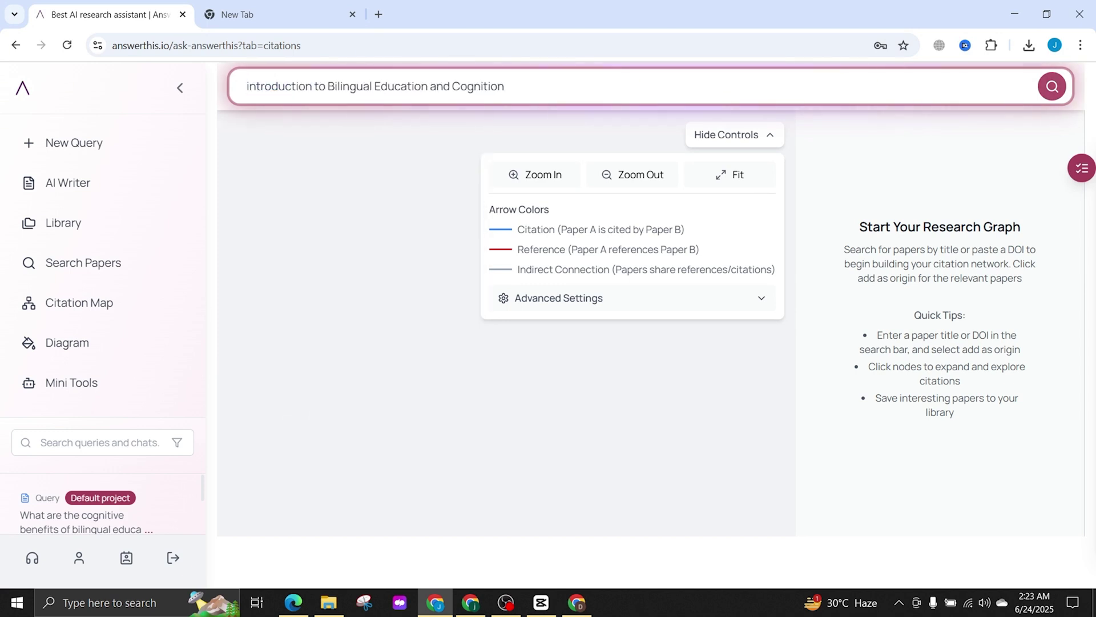
key(Return)
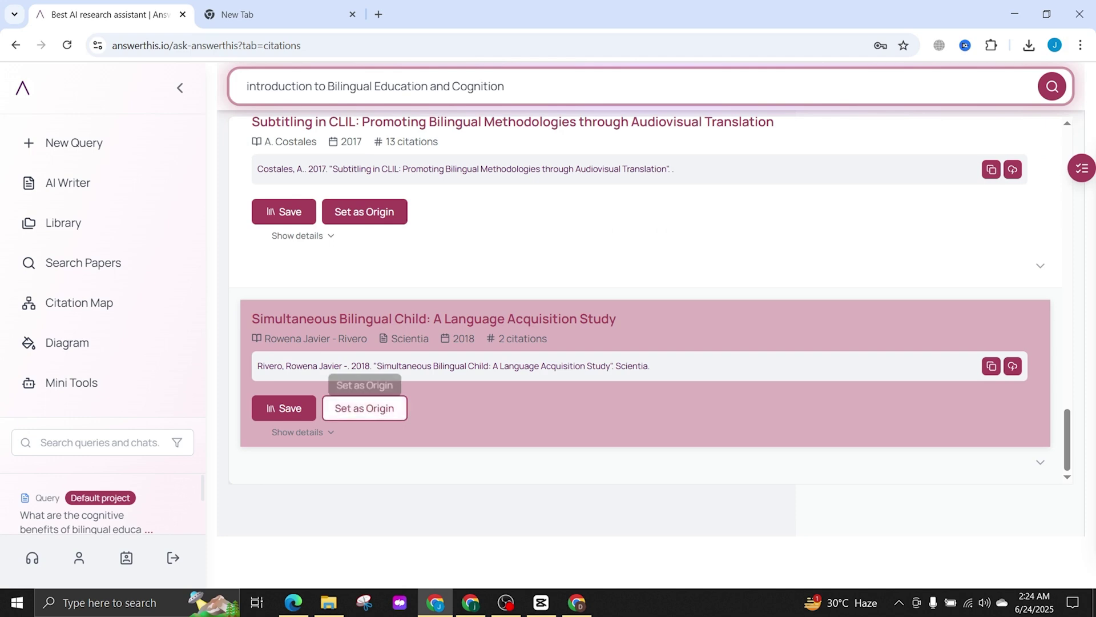
click(365, 407)
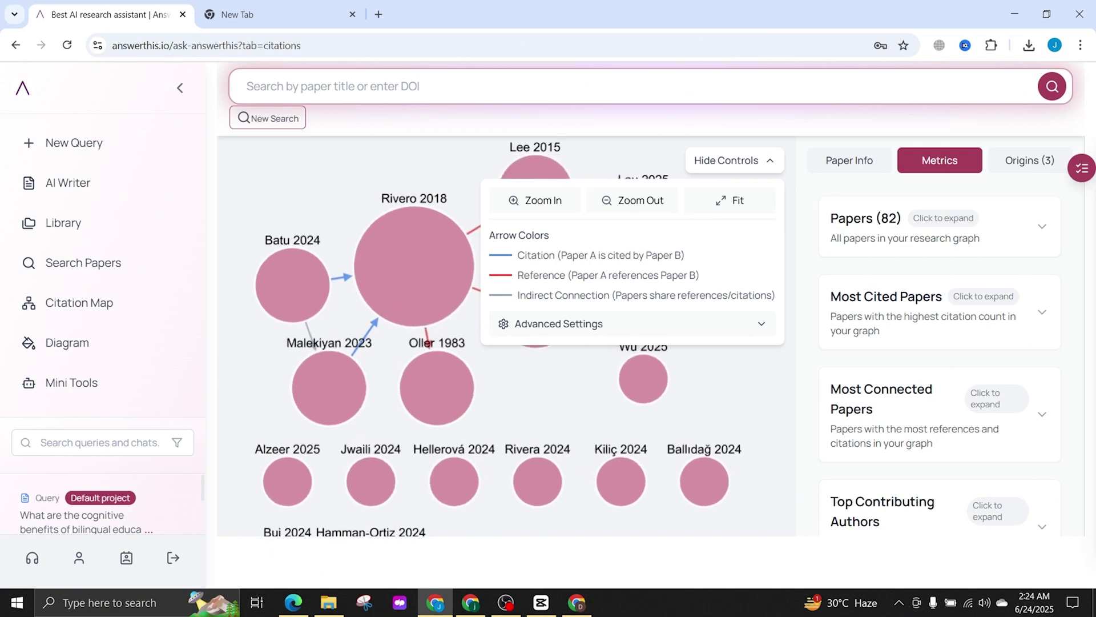
Step: Hide the graph controls and reposition the 1978 reference node and the large 2018 origin node in the citation map
click(735, 161)
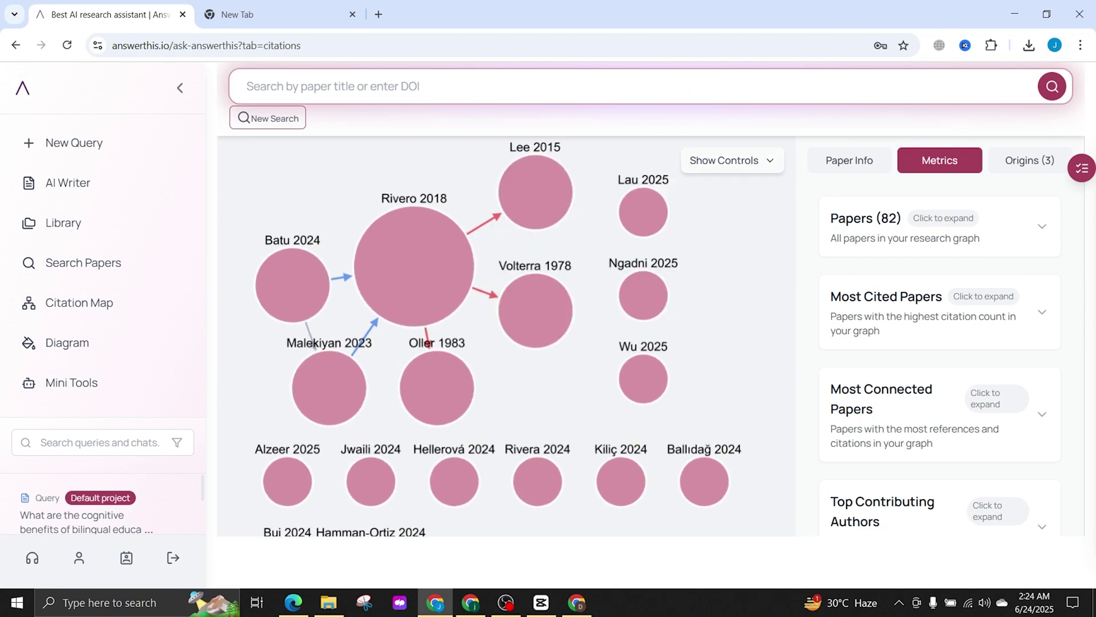
scroll(639, 269, up, 1)
drag(525, 314, 550, 360)
drag(394, 266, 402, 251)
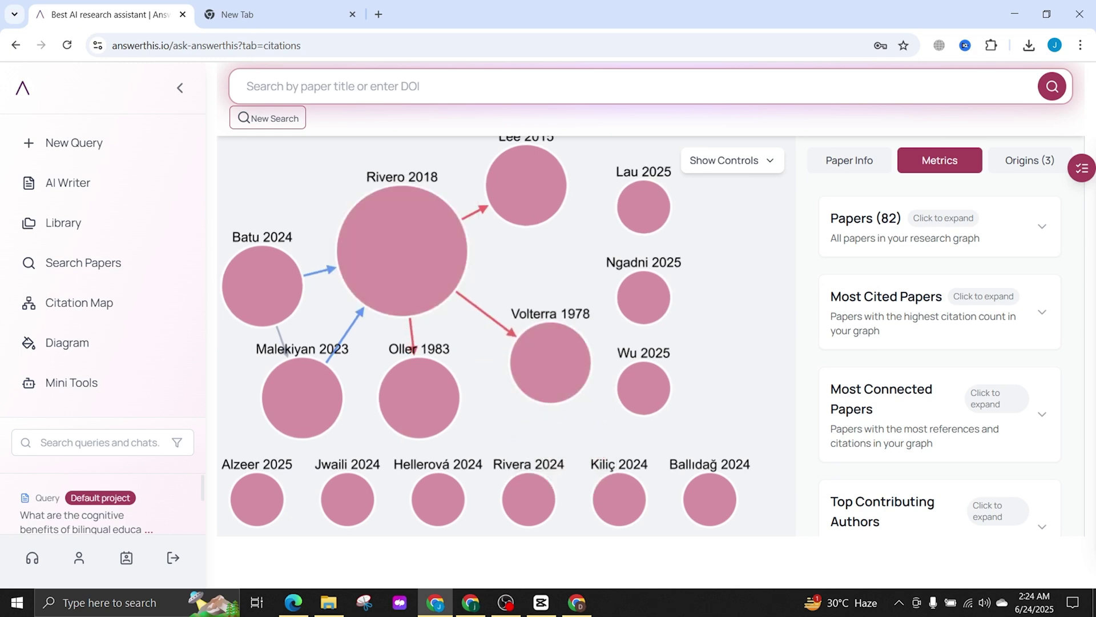
Step: Examine the 1978 paper on bilingual children's language acquisition in the citation map and browse its similar papers
scroll(576, 403, down, 3)
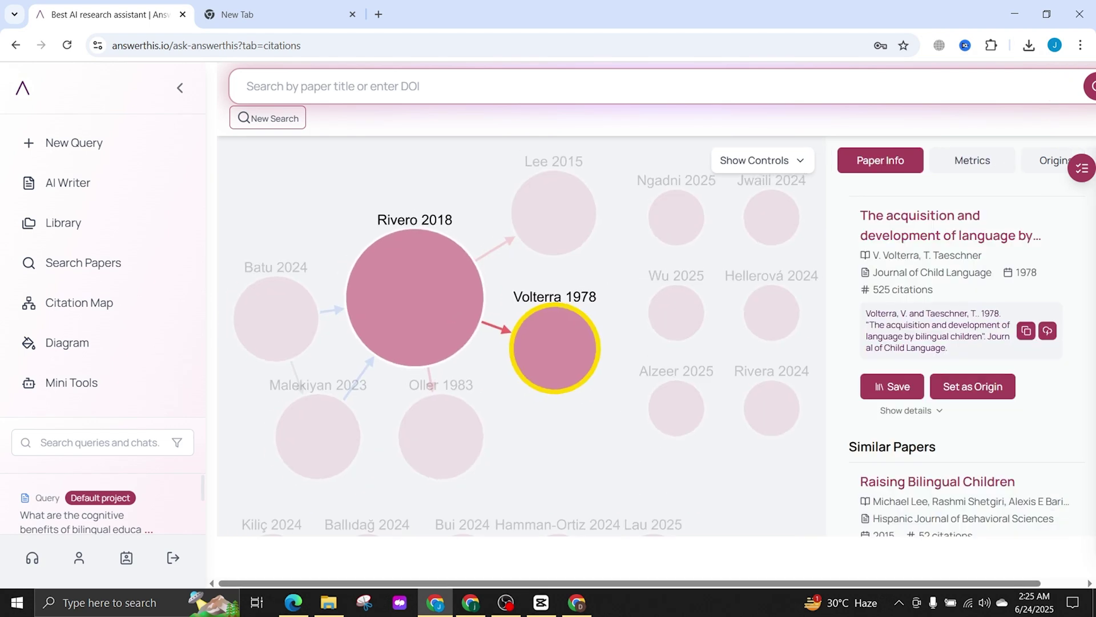
scroll(651, 325, right, 1)
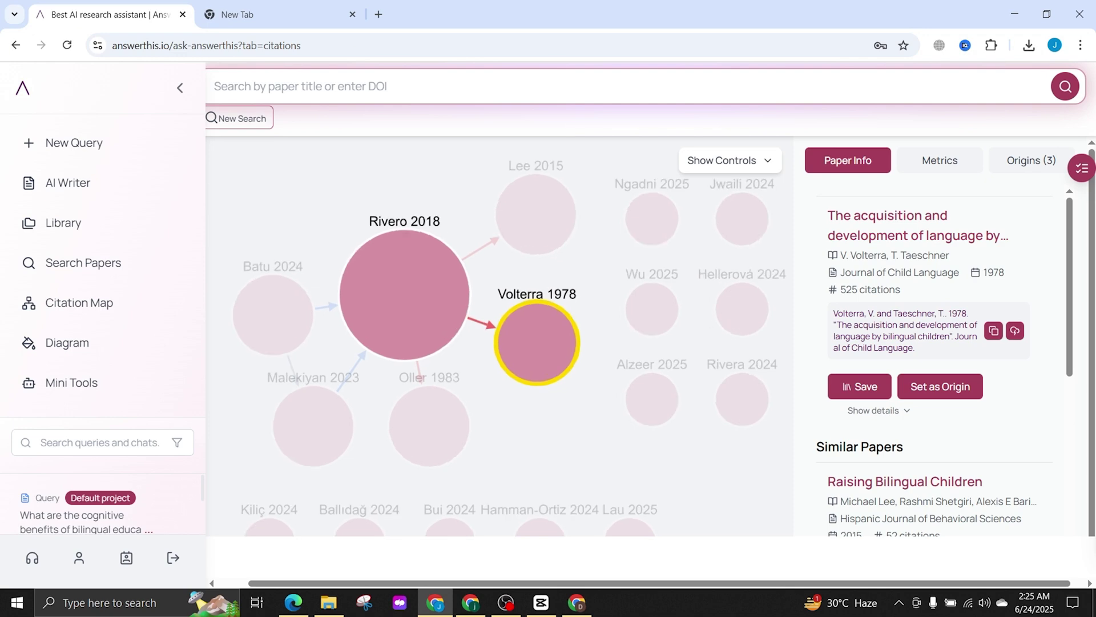
scroll(925, 366, down, 6)
scroll(936, 343, down, 2)
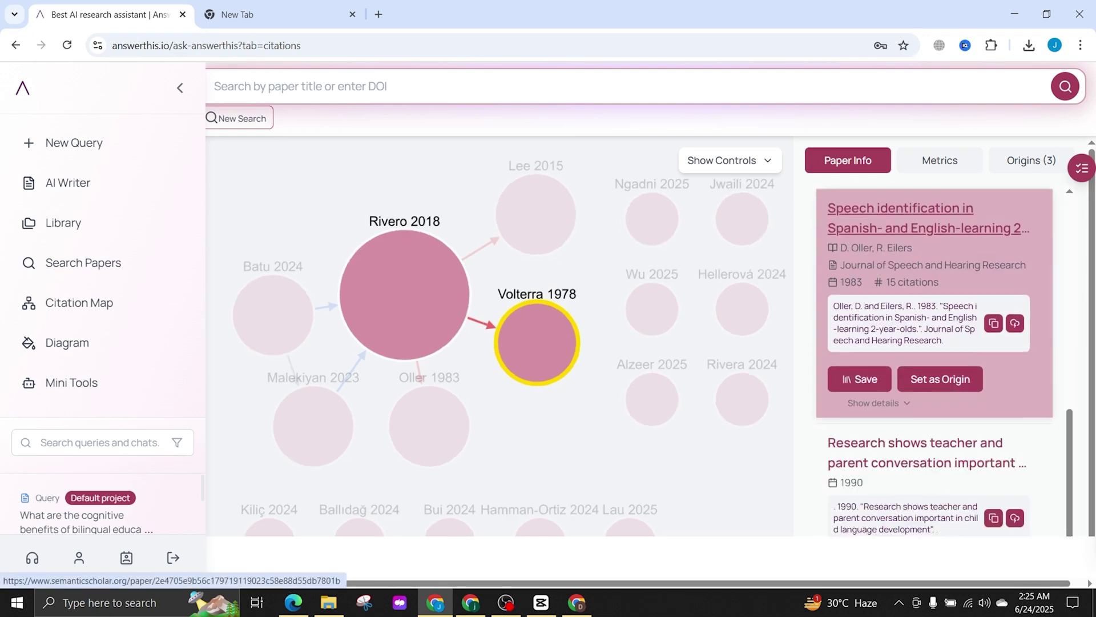
scroll(936, 343, up, 5)
scroll(936, 342, up, 4)
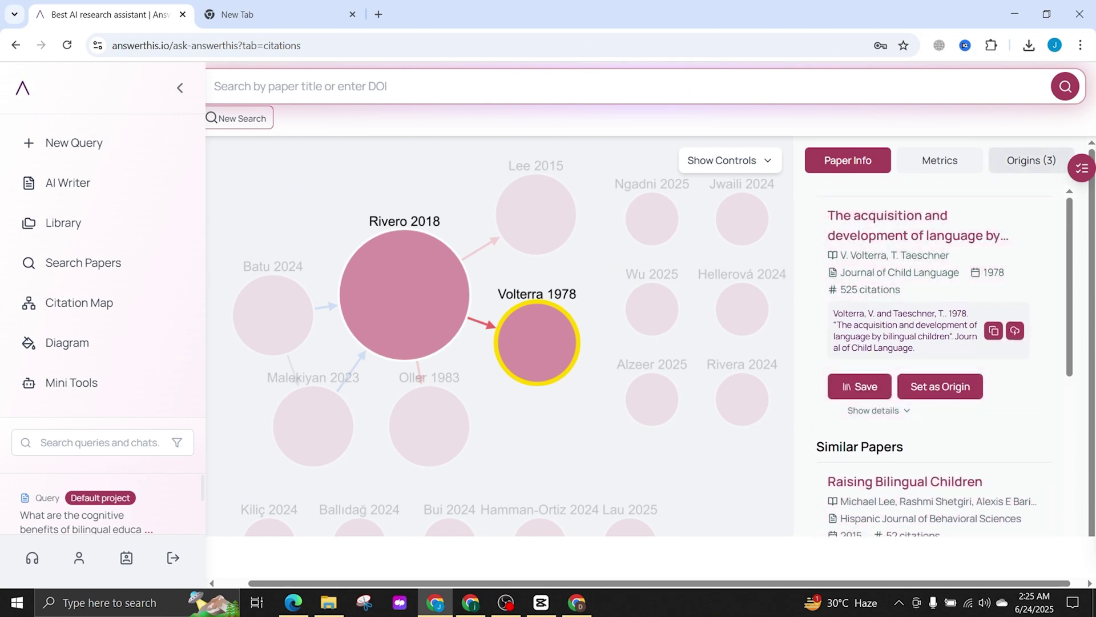
Step: Check the citation map's origins and metrics, and return to the selected 1978 paper's information
click(1032, 160)
click(950, 160)
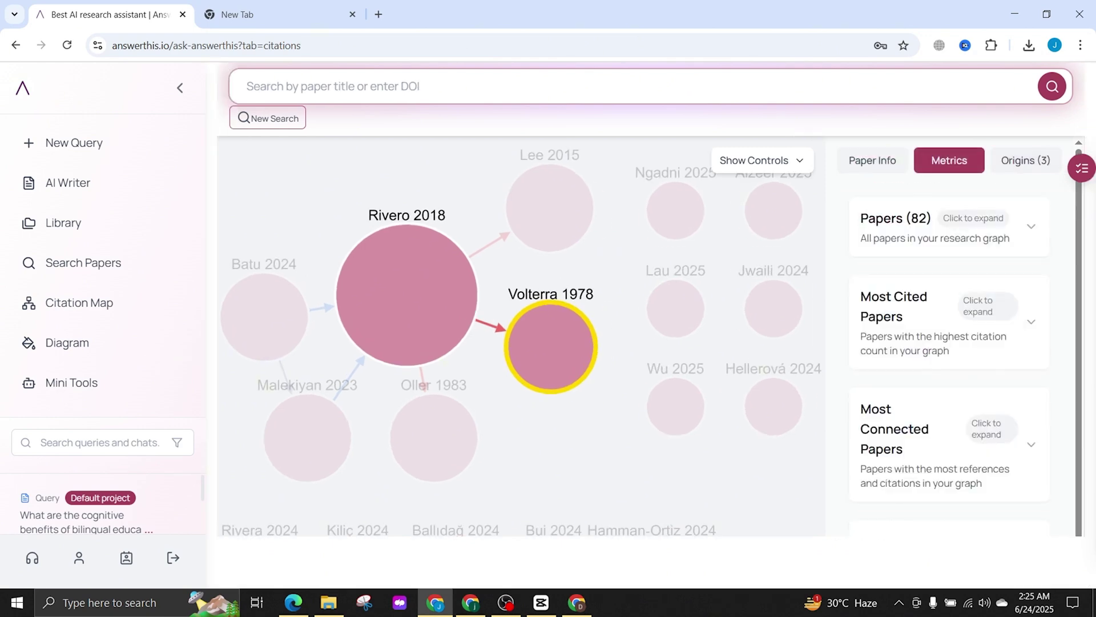
scroll(950, 342, down, 1)
scroll(950, 343, up, 1)
scroll(949, 343, down, 1)
scroll(950, 343, up, 1)
click(873, 160)
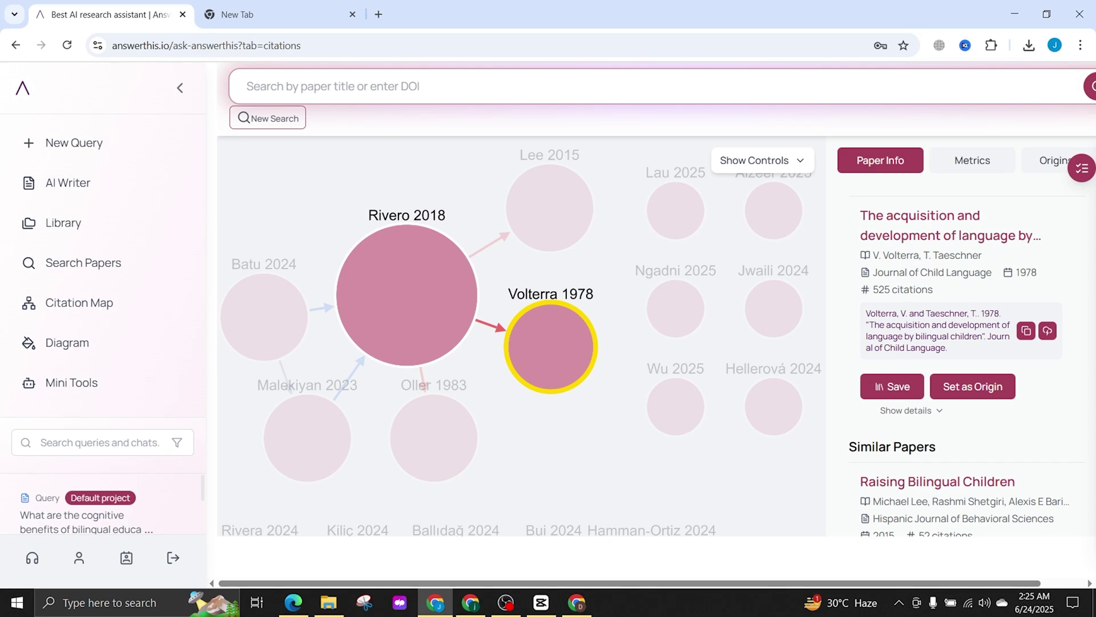
Step: Start a new diagram with the description "Steps in applying for a research grant"
click(67, 342)
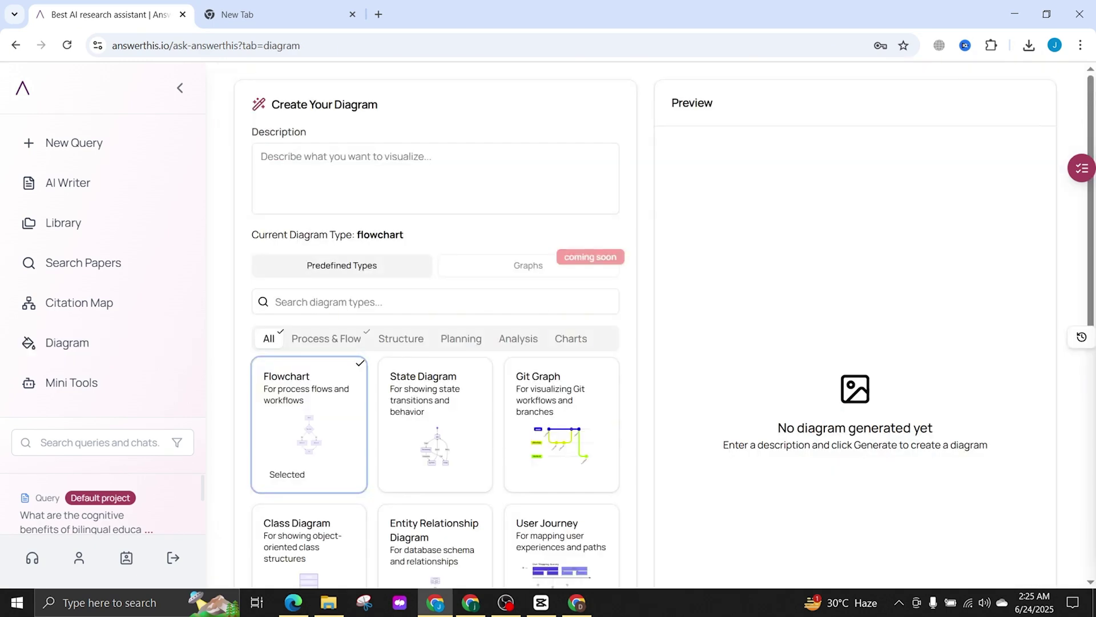
click(435, 178)
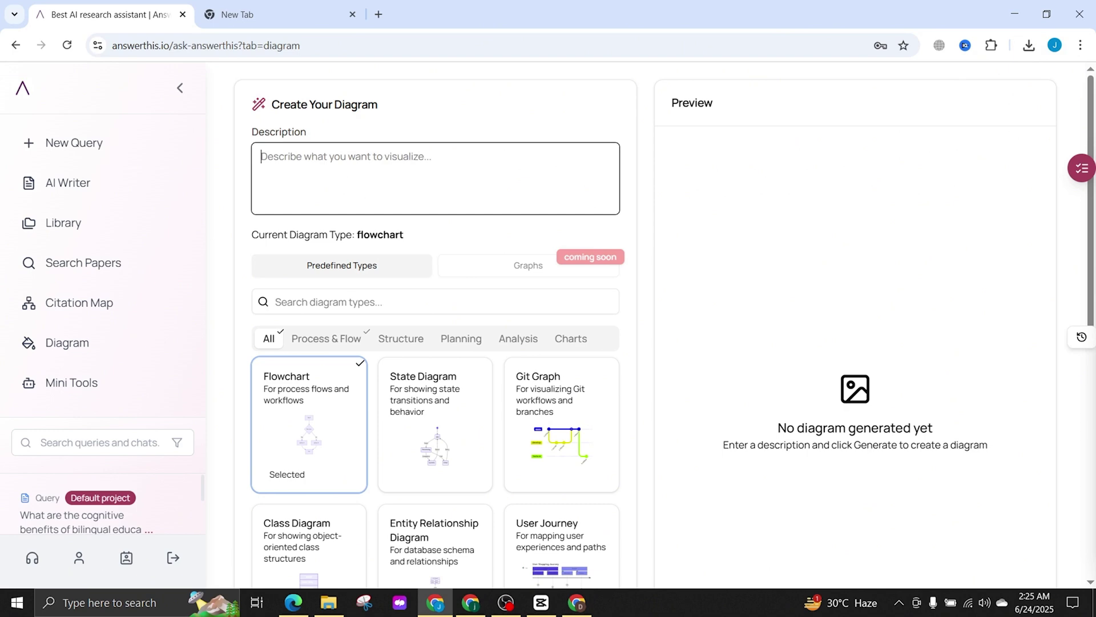
text(Steps in applying for a research grant)
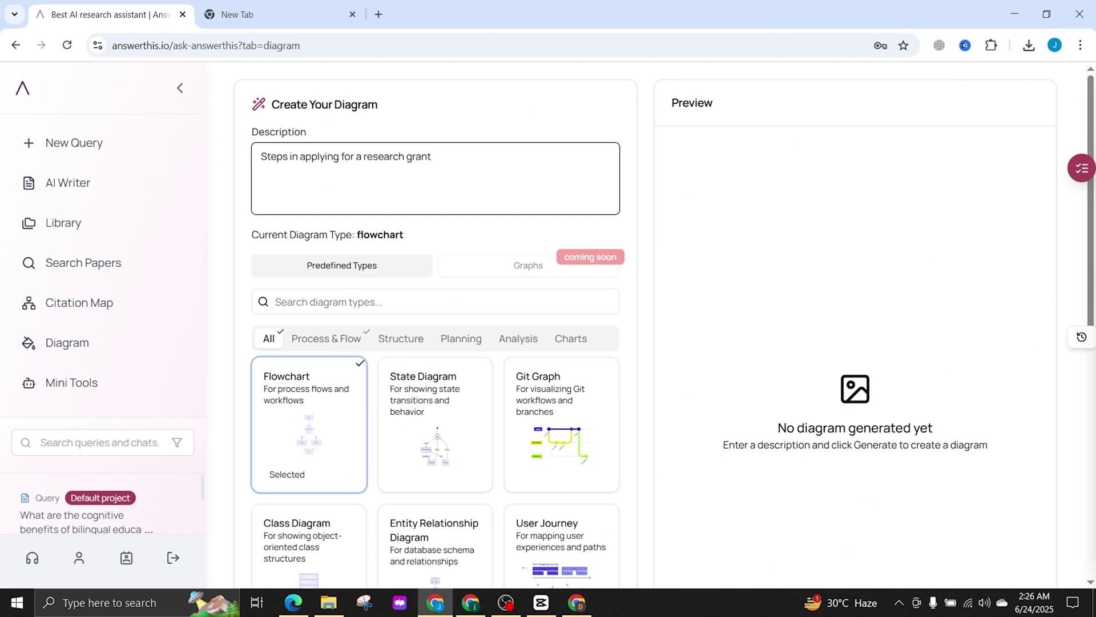
Step: Choose Mind Map from the predefined diagram types and generate the research grant diagram
scroll(645, 320, down, 3)
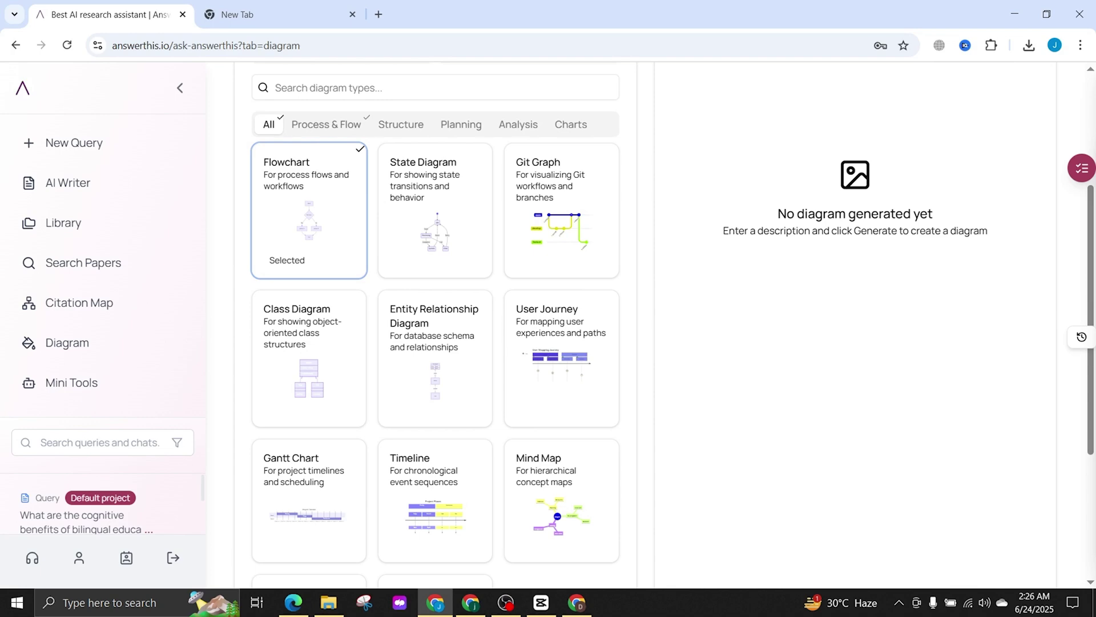
scroll(645, 319, up, 3)
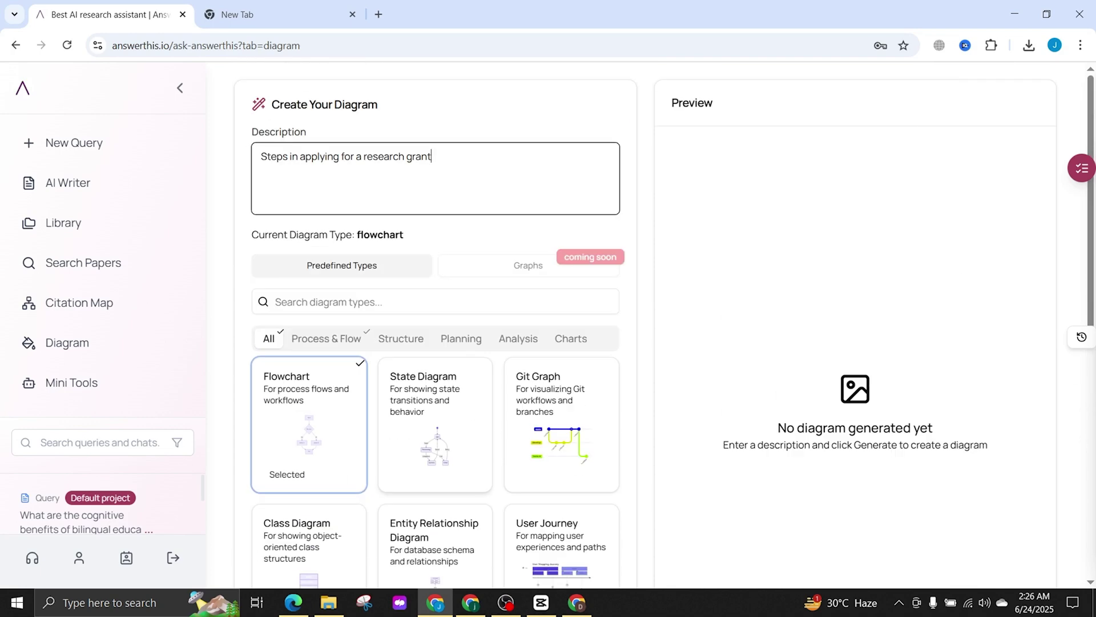
scroll(645, 320, down, 4)
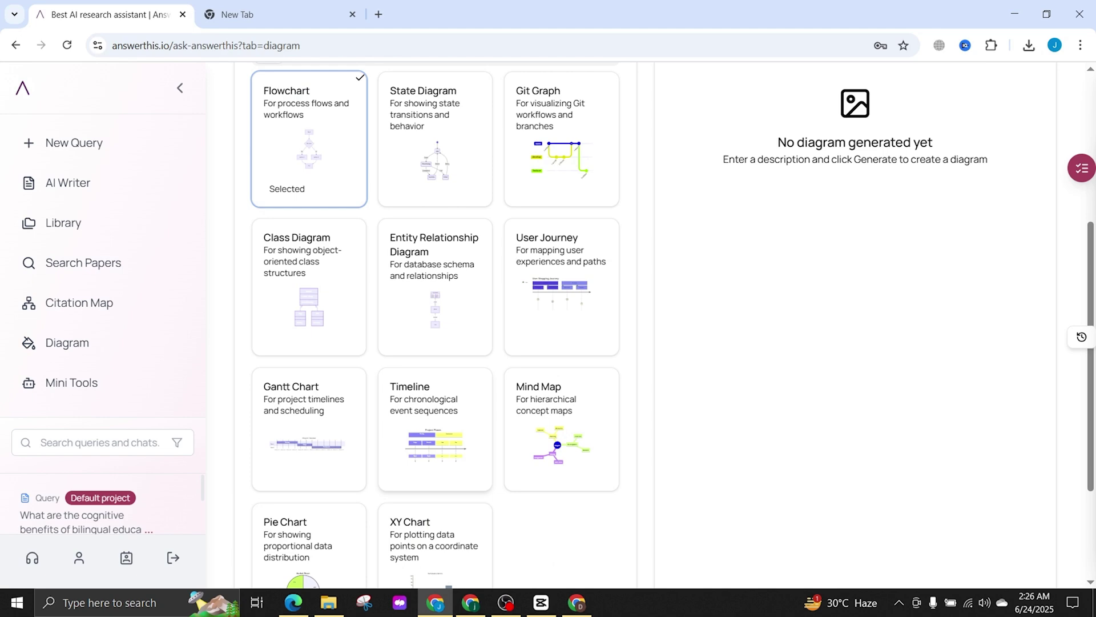
click(561, 428)
scroll(645, 320, down, 3)
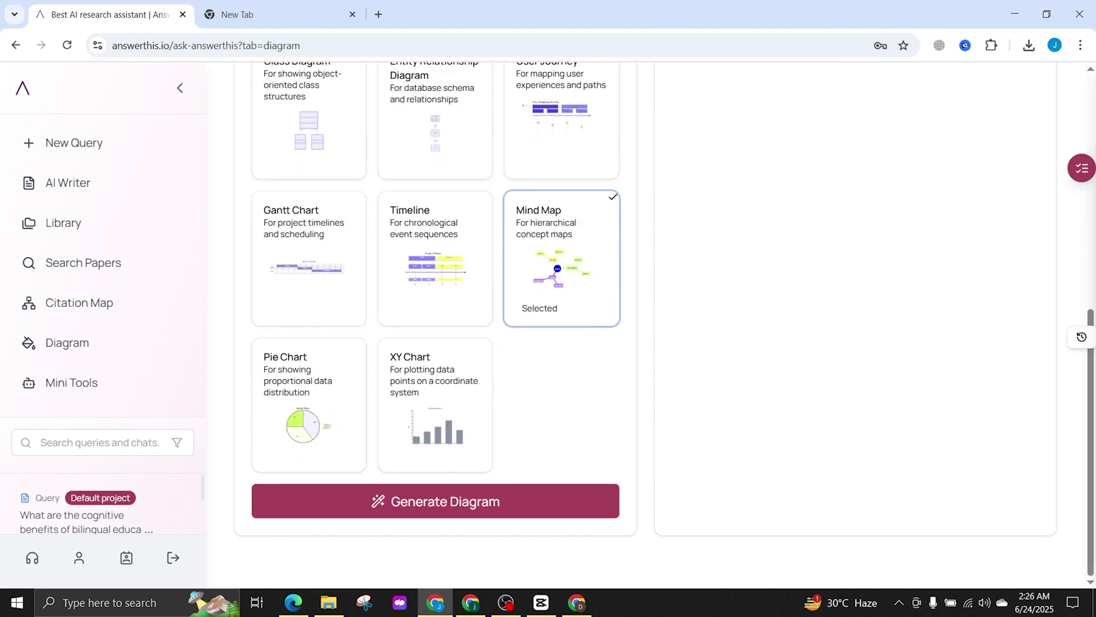
click(435, 501)
scroll(554, 422, up, 4)
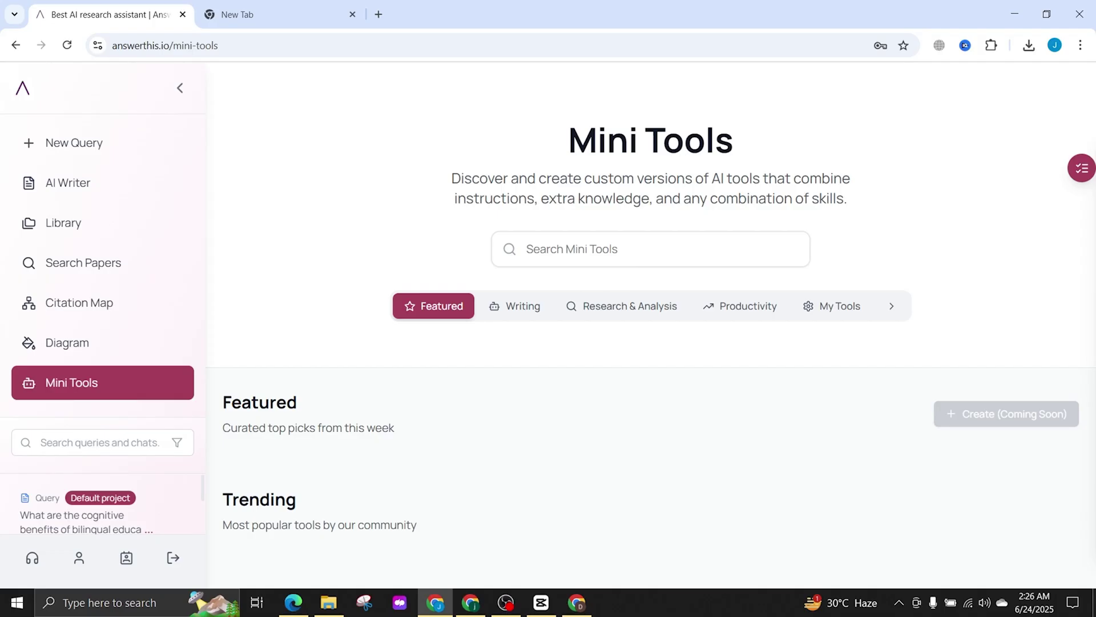
Step: Browse the featured and trending AI tools in the Mini Tools collection
scroll(650, 333, down, 5)
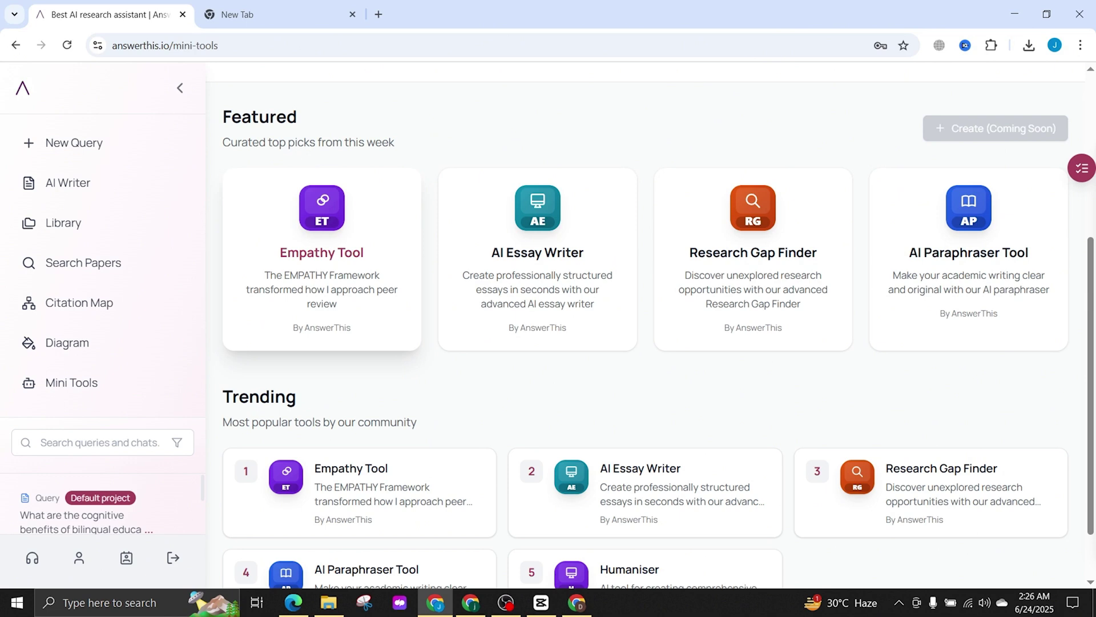
scroll(322, 228, down, 1)
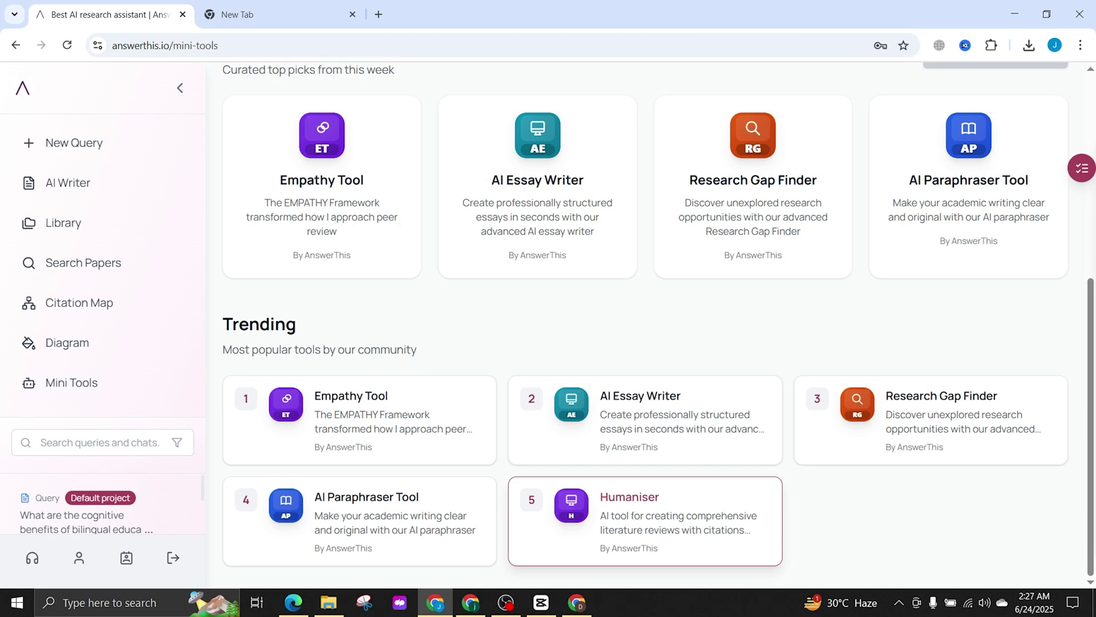
scroll(645, 422, up, 5)
scroll(753, 514, up, 1)
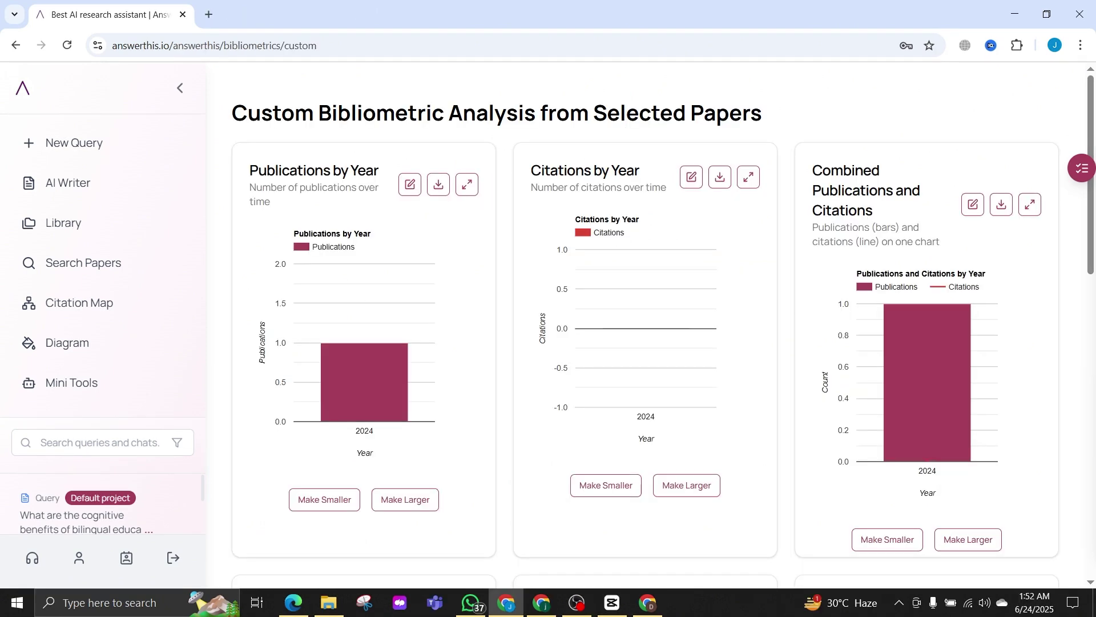
Step: Review the charts and word clouds in the custom bibliometric analysis of the selected papers
scroll(645, 325, down, 7)
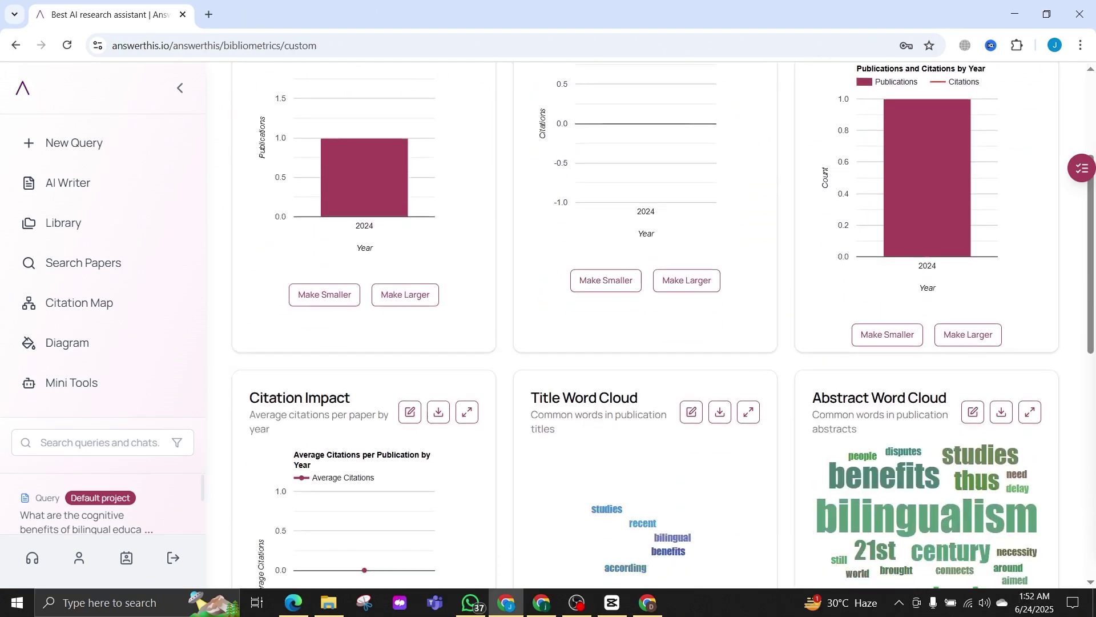